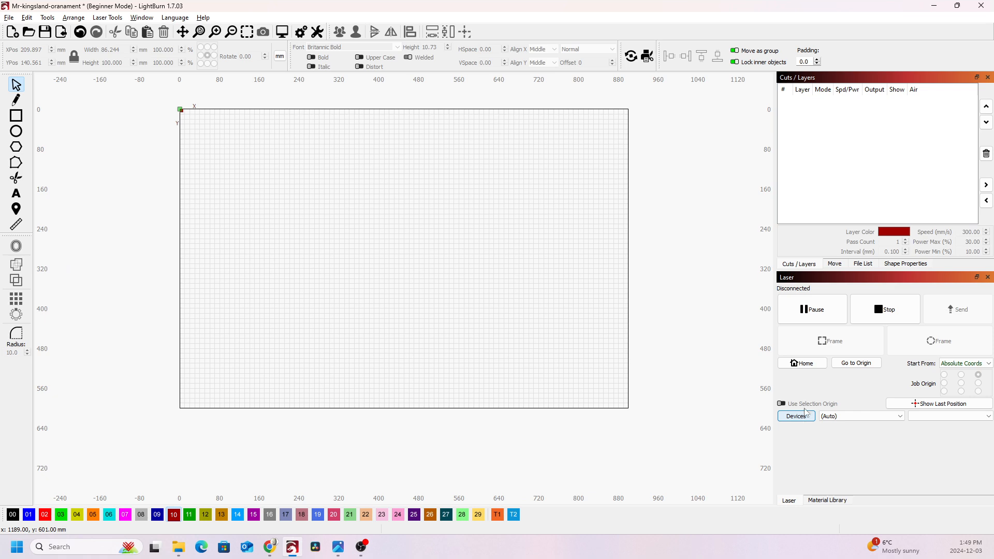
# - Import the Nova35_2332568_usb.lbdev device profile from Downloads into the device list and accept it
pyautogui.click(804, 418)
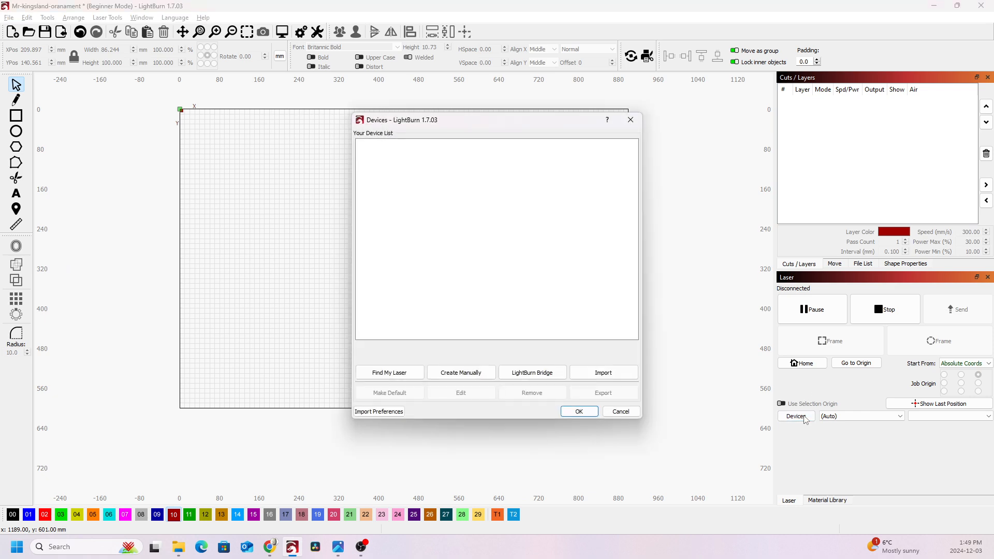
pyautogui.click(605, 373)
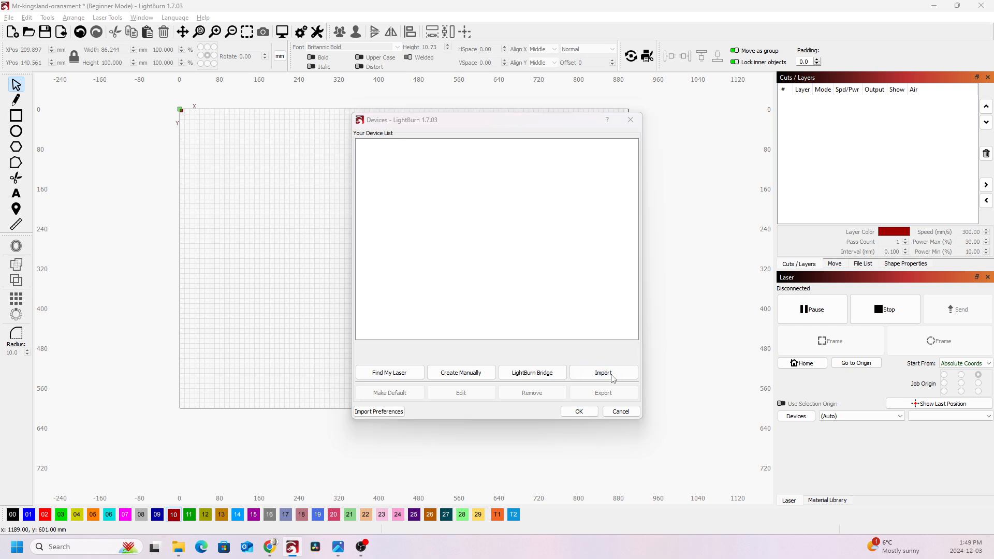
pyautogui.click(496, 229)
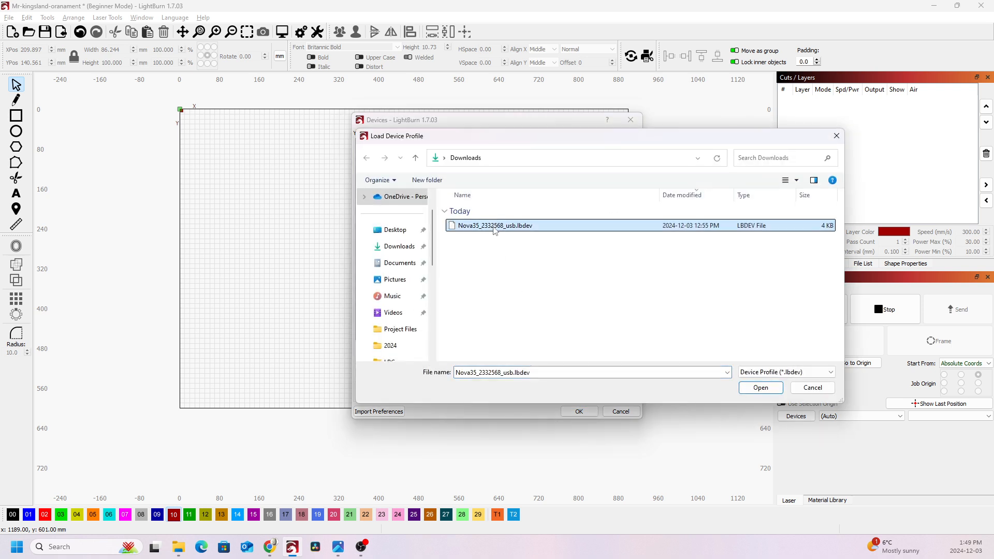
pyautogui.click(764, 392)
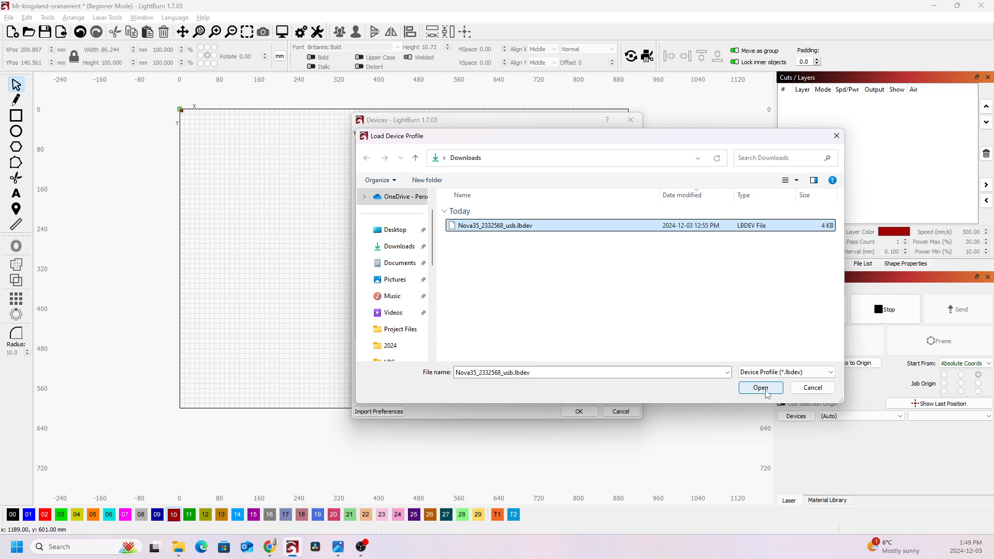
pyautogui.click(580, 411)
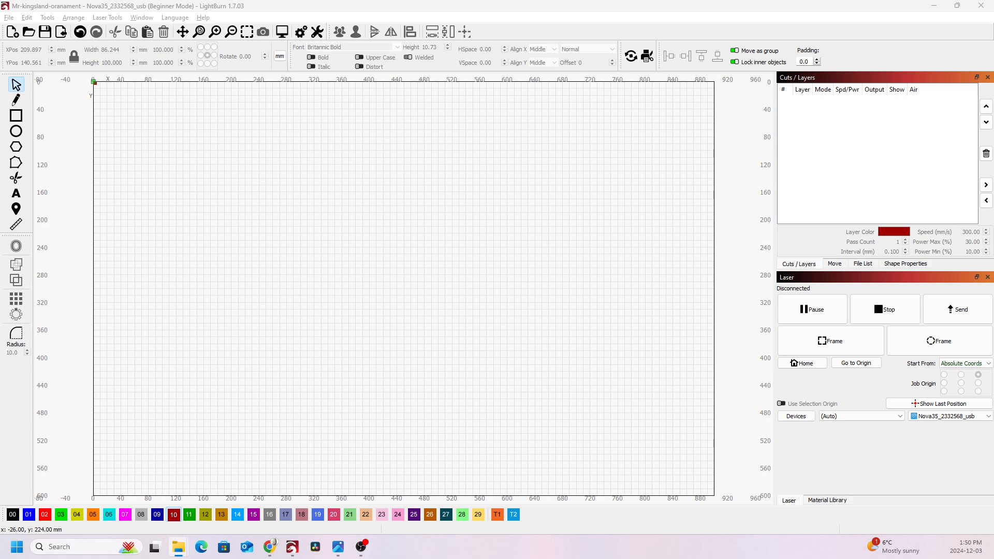
# - Import the artwork file with the dog and cat ornaments and move both to about X 332, Y 233 mm
pyautogui.moveTo(0, 244); pyautogui.dragTo(358, 264)
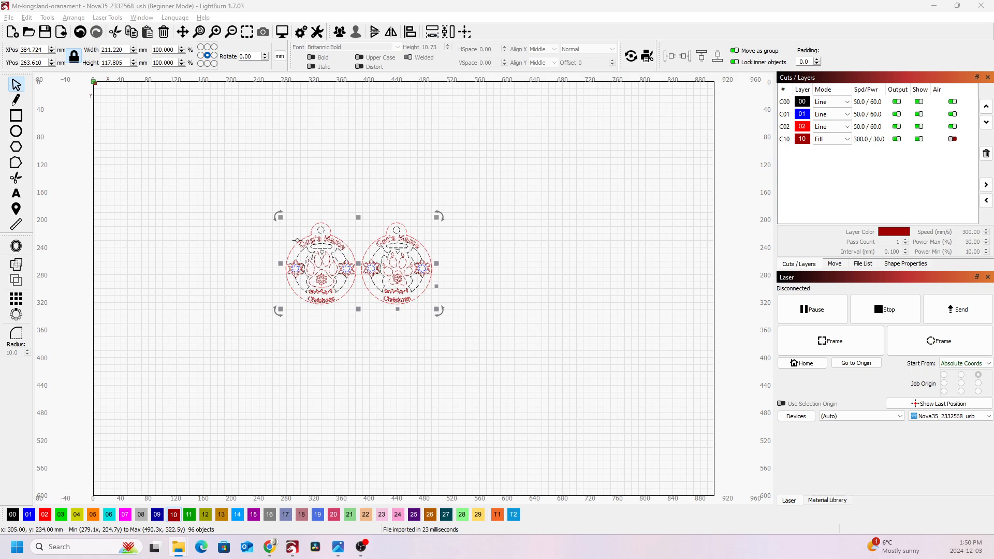
pyautogui.scroll(3, 237, 234)
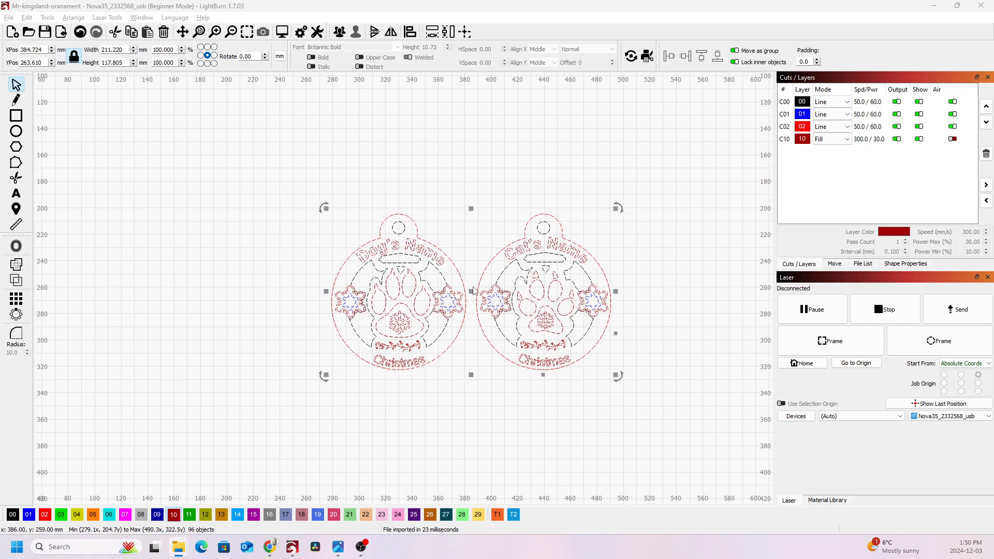
pyautogui.moveTo(472, 296); pyautogui.dragTo(402, 256)
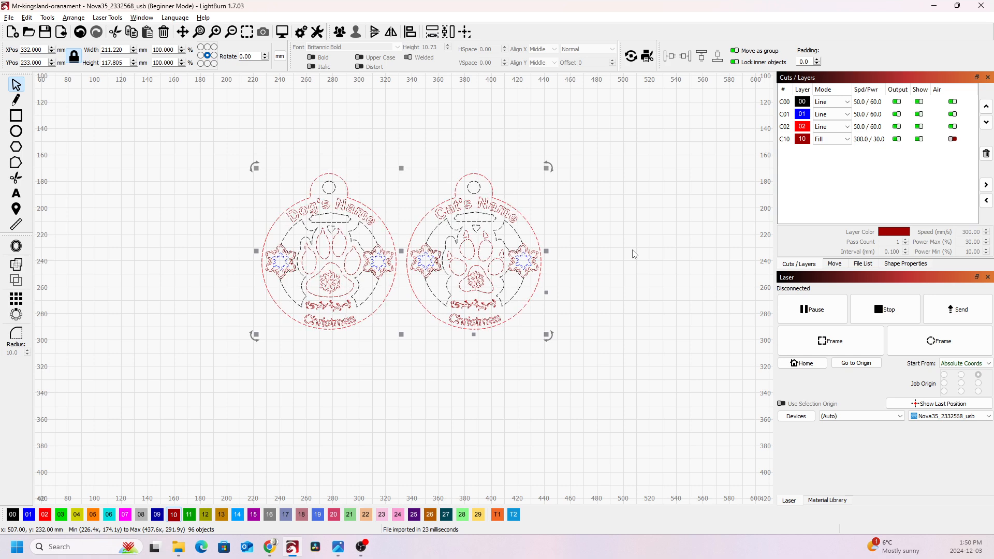
# - Delete the entire "Cat's Name" ornament, keeping only the "Dog's Name" ornament
pyautogui.press('Escape')
pyautogui.moveTo(612, 144); pyautogui.dragTo(404, 390)
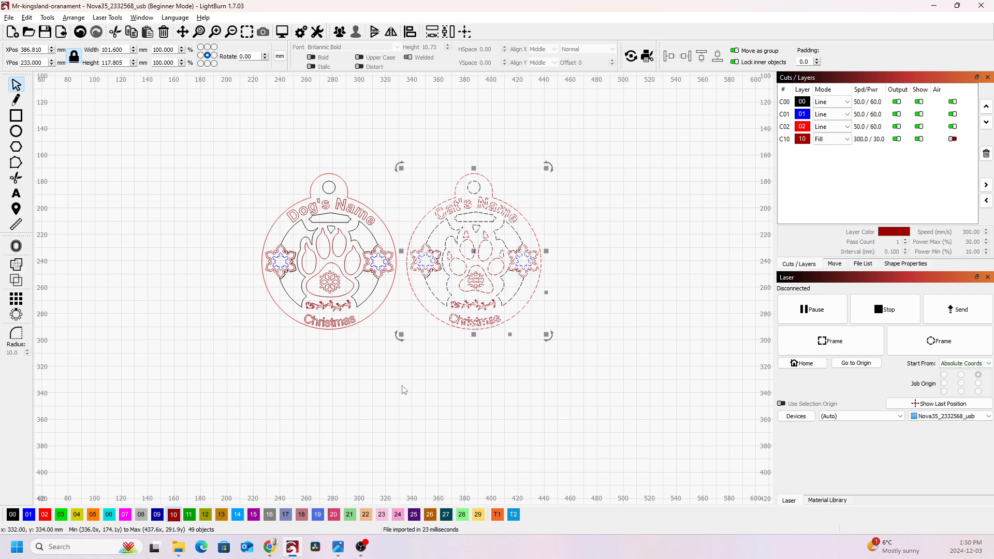
pyautogui.press('Delete')
# - Select the dog ornament and set the job to start from User Origin with the job origin at the upper-left corner
pyautogui.scroll(-4, 303, 214)
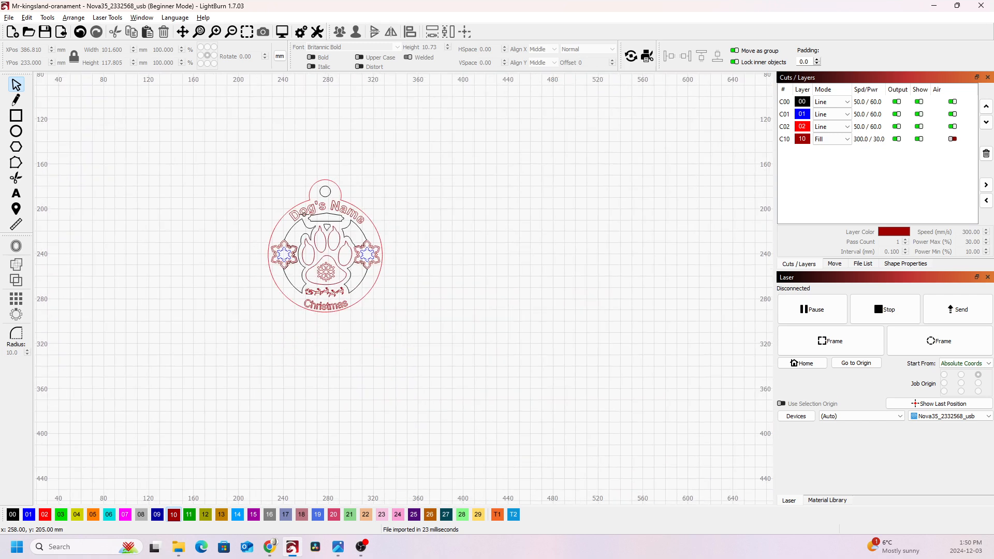
pyautogui.scroll(-2, 304, 215)
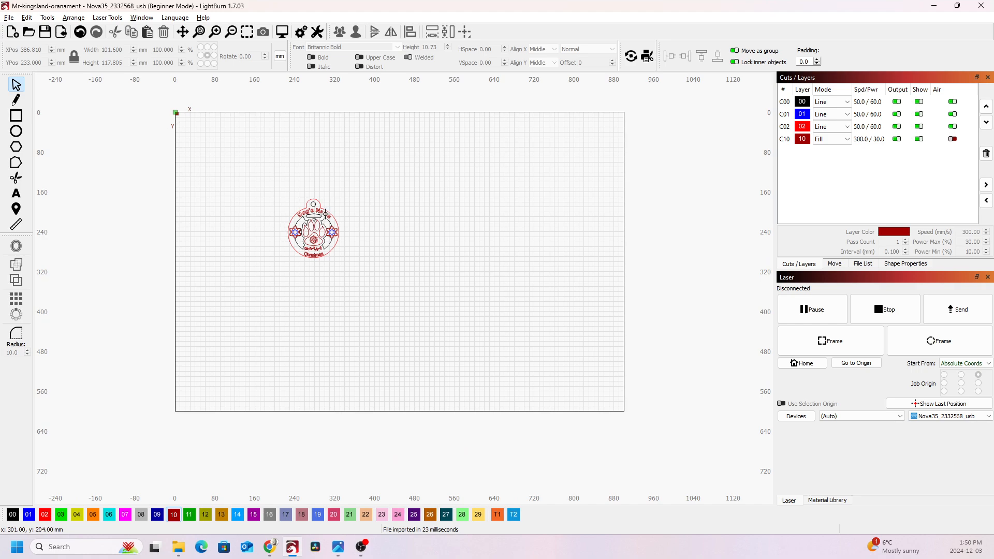
pyautogui.moveTo(278, 193); pyautogui.dragTo(352, 288)
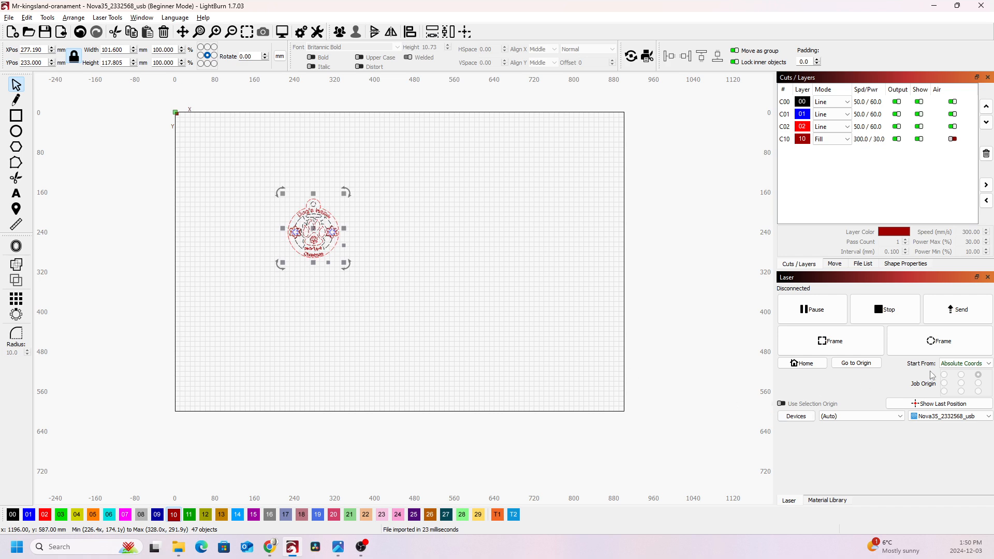
pyautogui.click(982, 364)
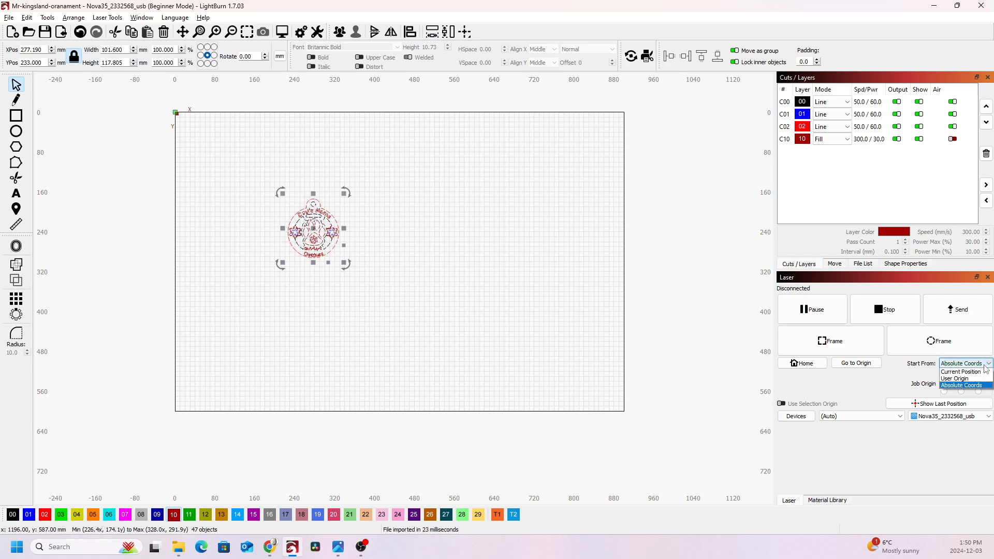
pyautogui.click(955, 379)
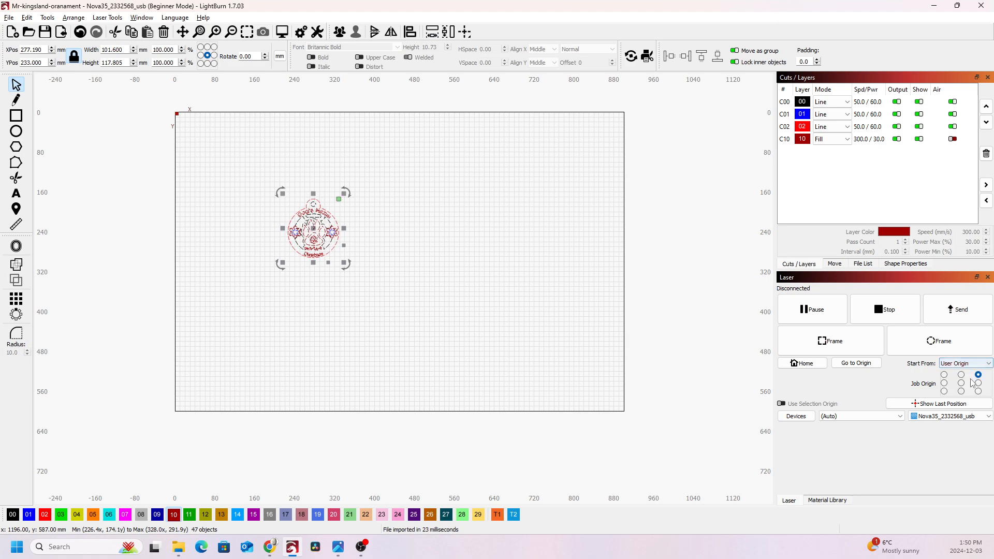
pyautogui.click(944, 375)
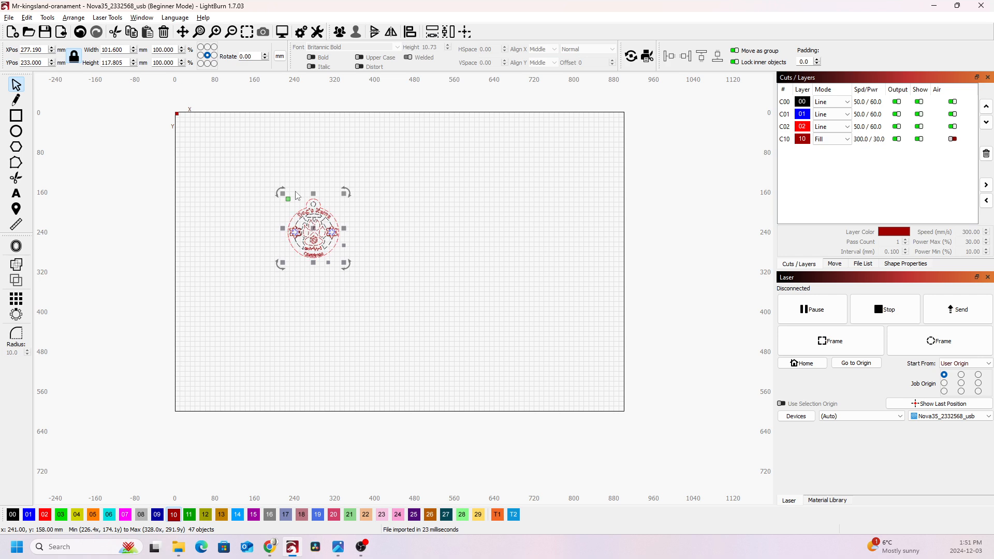
# - Resize the dog ornament proportionally to a width of 100 mm, keeping the units in millimetres
pyautogui.click(280, 56)
pyautogui.click(280, 58)
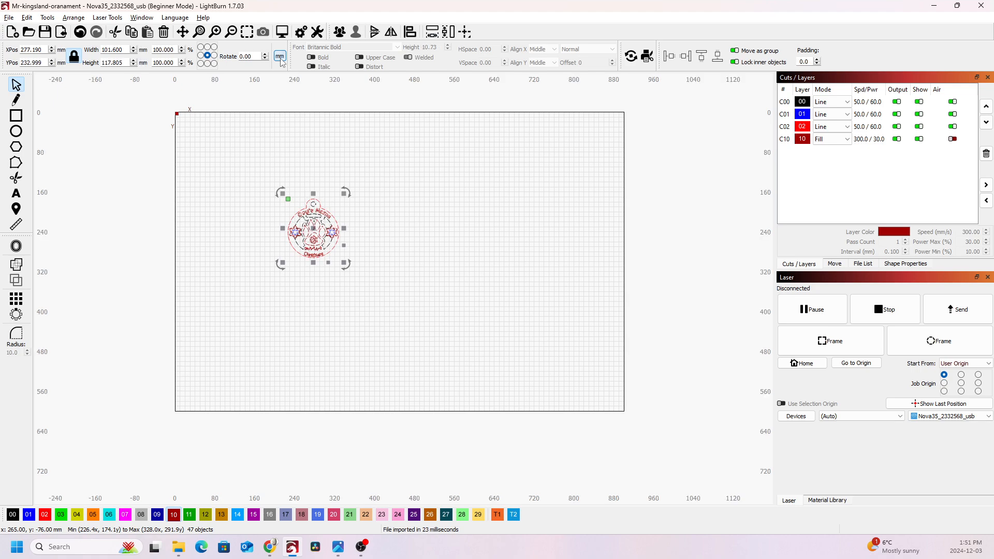
pyautogui.scroll(4, 375, 227)
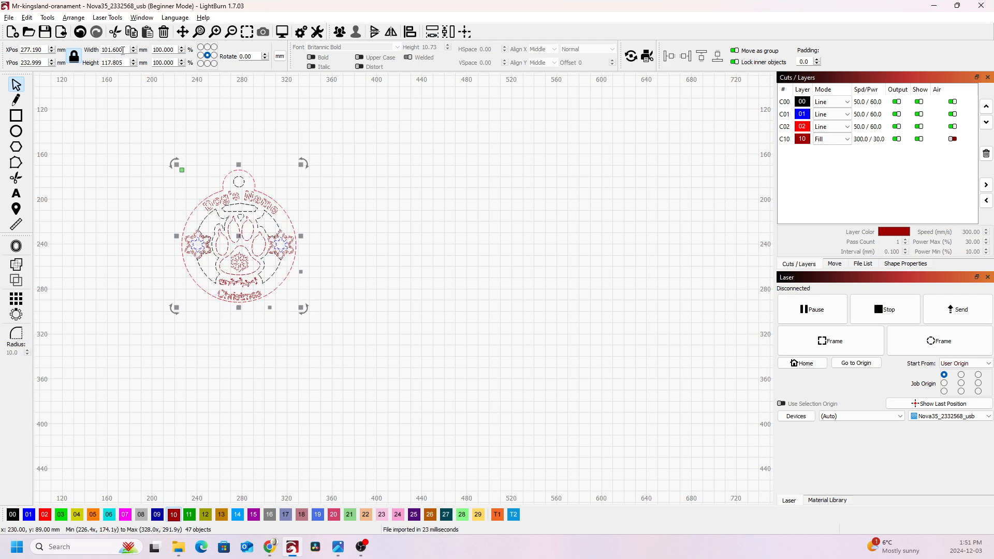
pyautogui.moveTo(118, 50); pyautogui.dragTo(89, 55)
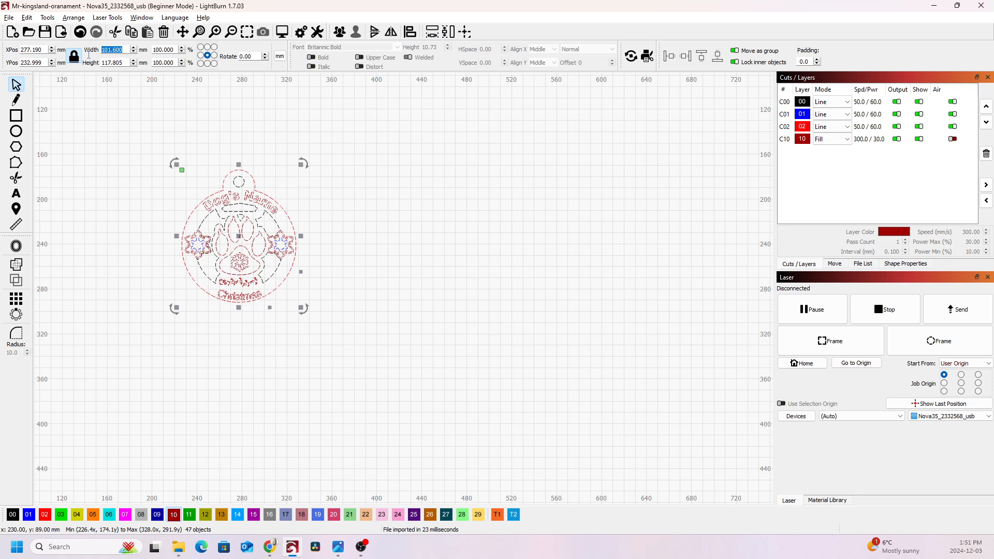
pyautogui.write('1')
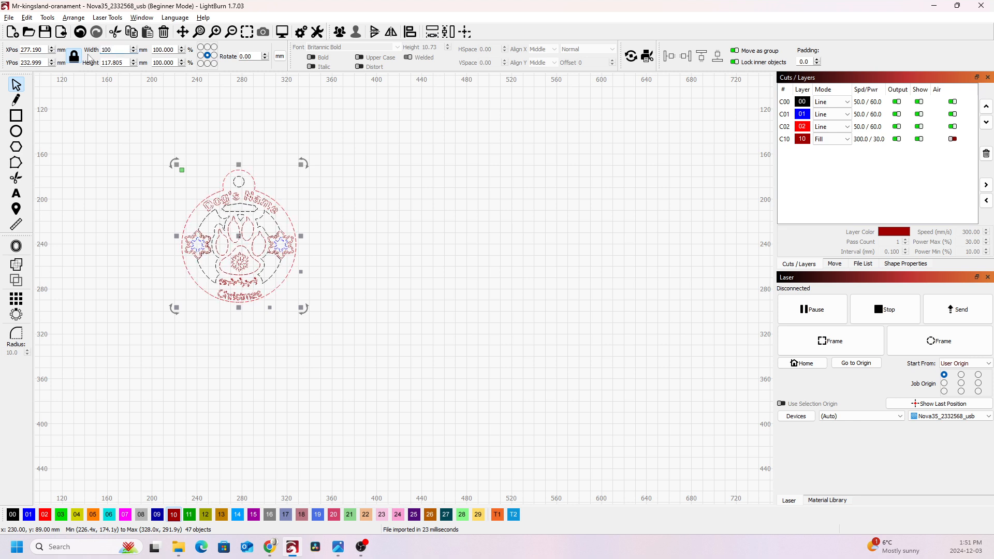
pyautogui.write('00')
pyautogui.press('Tab')
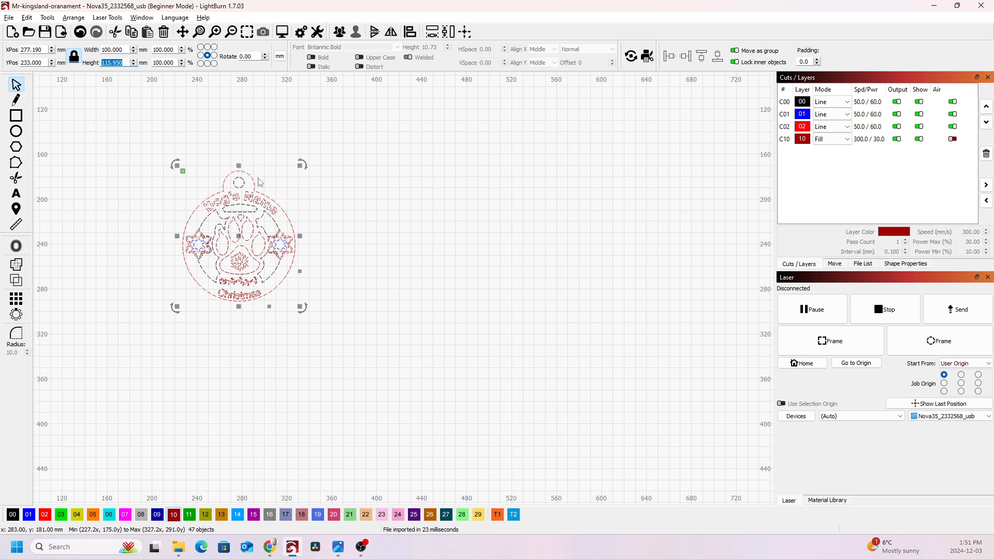
pyautogui.click(370, 156)
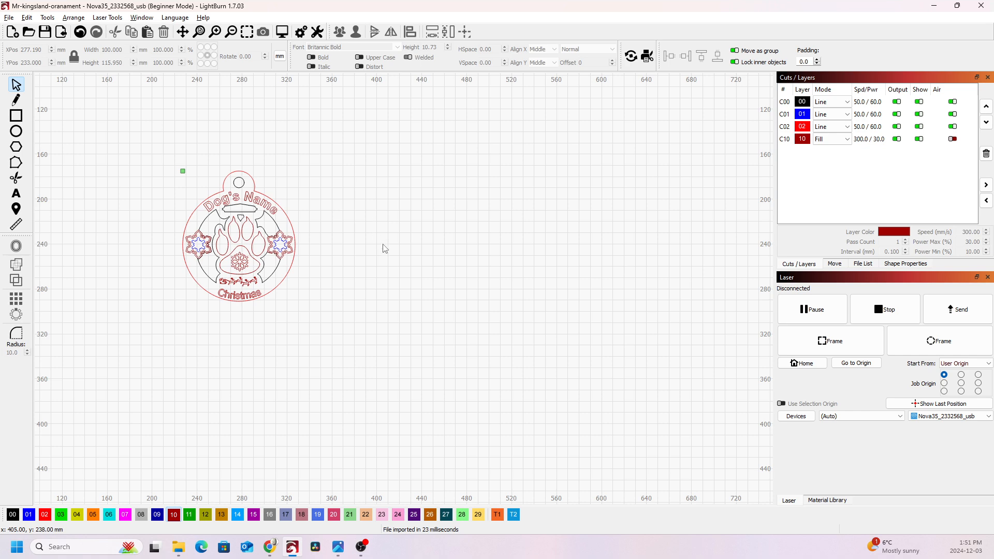
# - Examine the resized dog ornament on the laser bed, from its overall placement to its lettering, paw print and snowflake details
pyautogui.scroll(8, 409, 250)
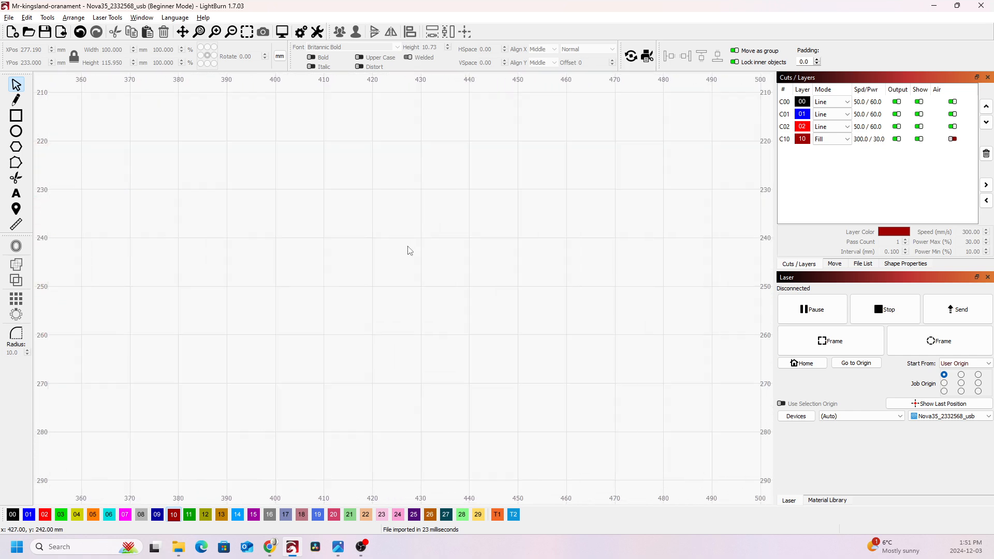
pyautogui.scroll(-11, 409, 254)
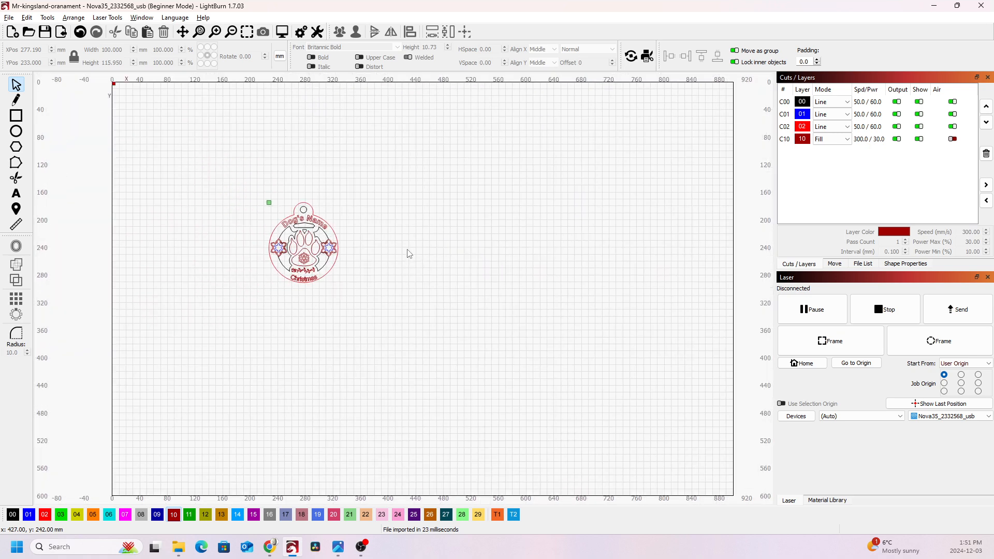
pyautogui.scroll(2, 409, 254)
pyautogui.scroll(-4, 409, 254)
pyautogui.scroll(6, 409, 253)
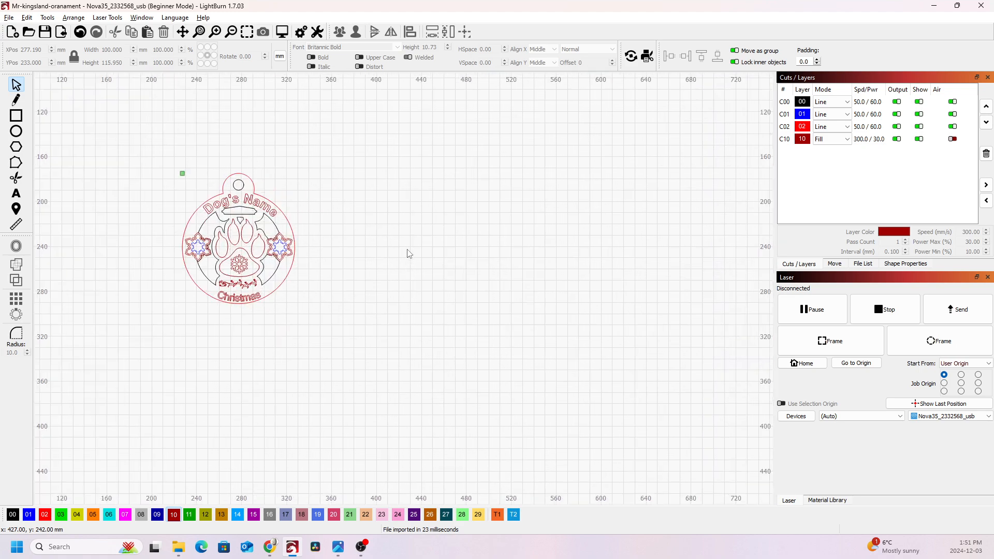
pyautogui.scroll(1, 409, 254)
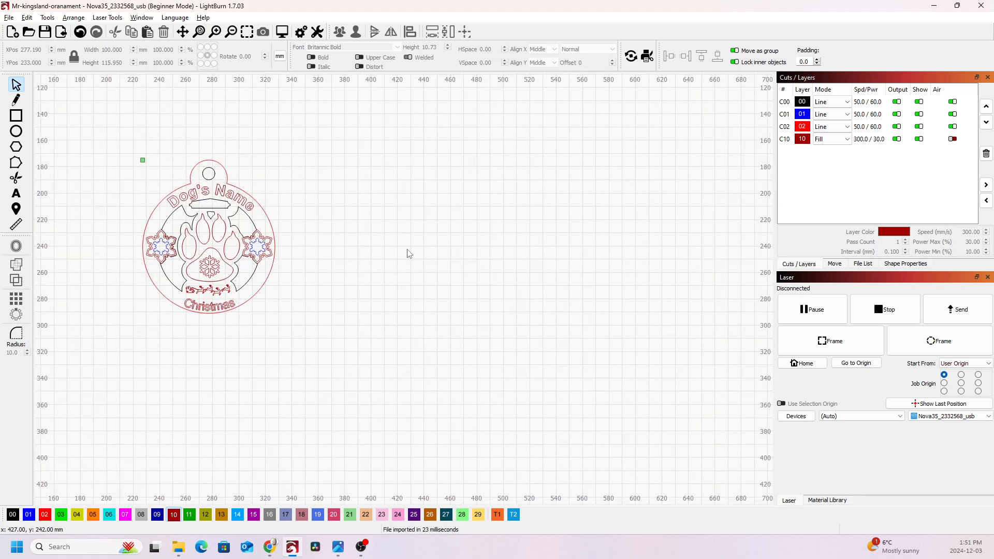
pyautogui.scroll(-7, 409, 254)
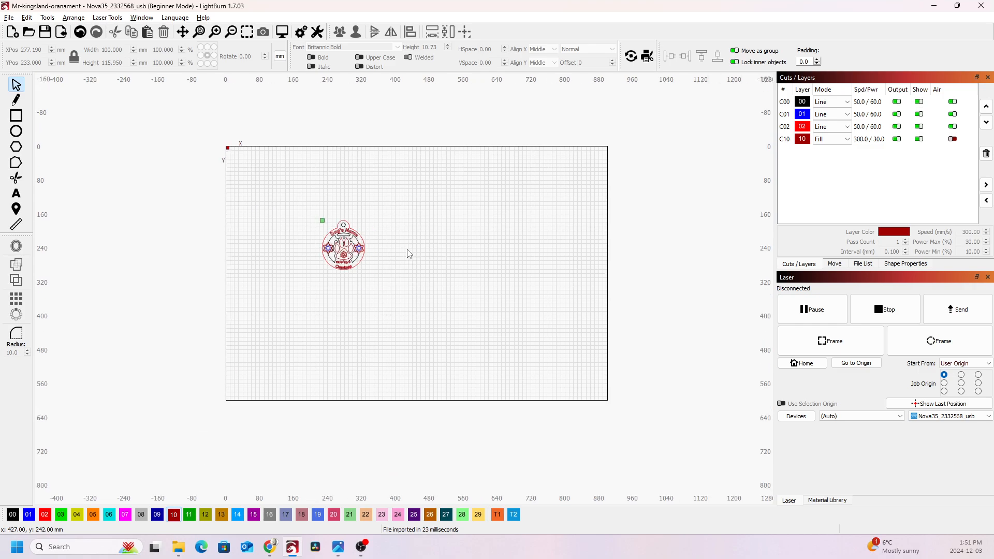
pyautogui.scroll(5, 409, 253)
pyautogui.scroll(-3, 409, 253)
pyautogui.scroll(3, 409, 254)
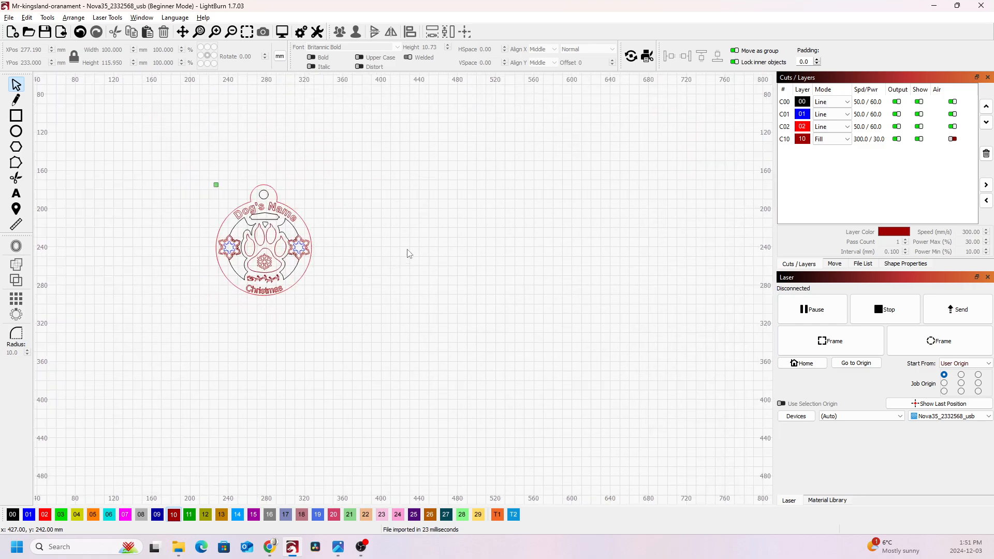
pyautogui.scroll(5, 409, 253)
pyautogui.scroll(-6, 409, 254)
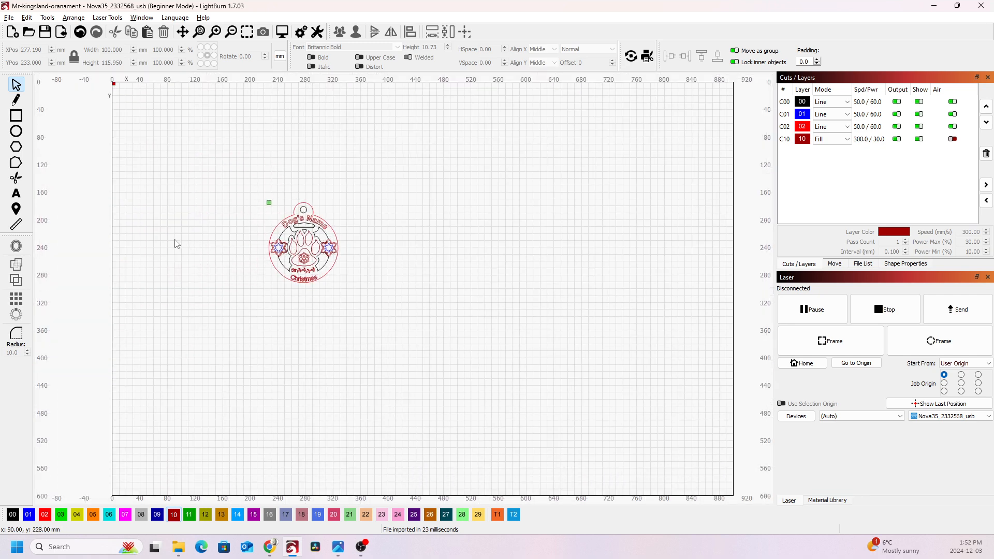
pyautogui.scroll(7, 175, 244)
pyautogui.scroll(-5, 175, 244)
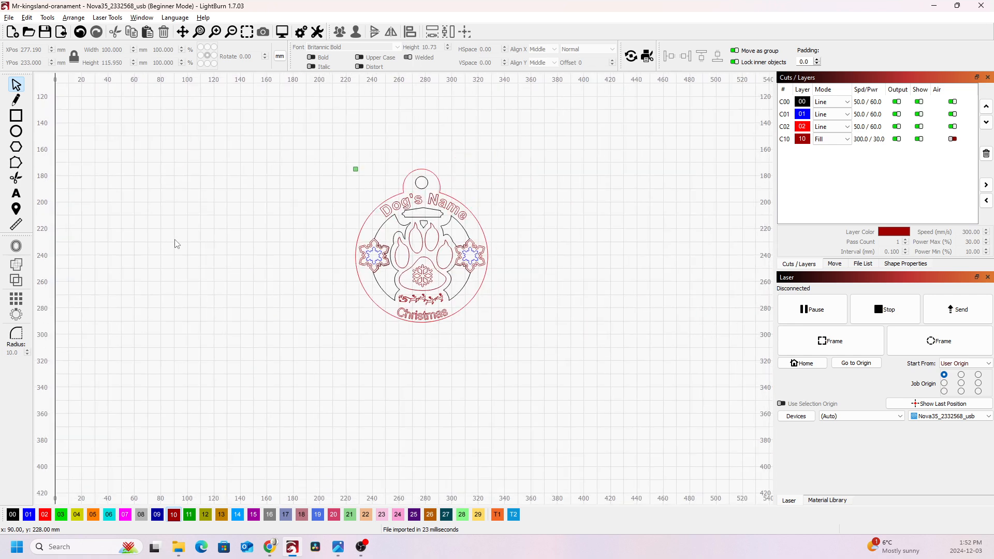
pyautogui.scroll(2, 175, 244)
pyautogui.scroll(1, 418, 127)
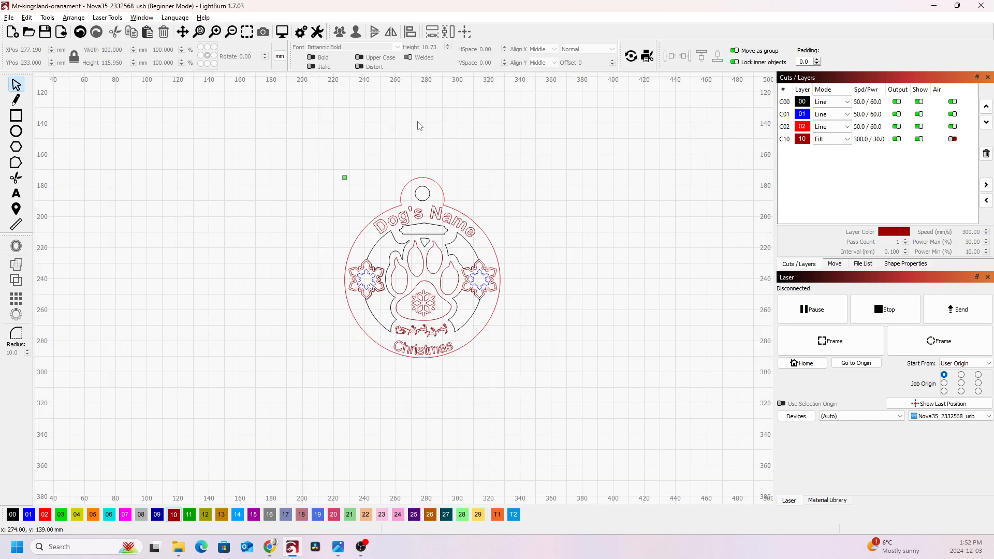
pyautogui.scroll(3, 426, 281)
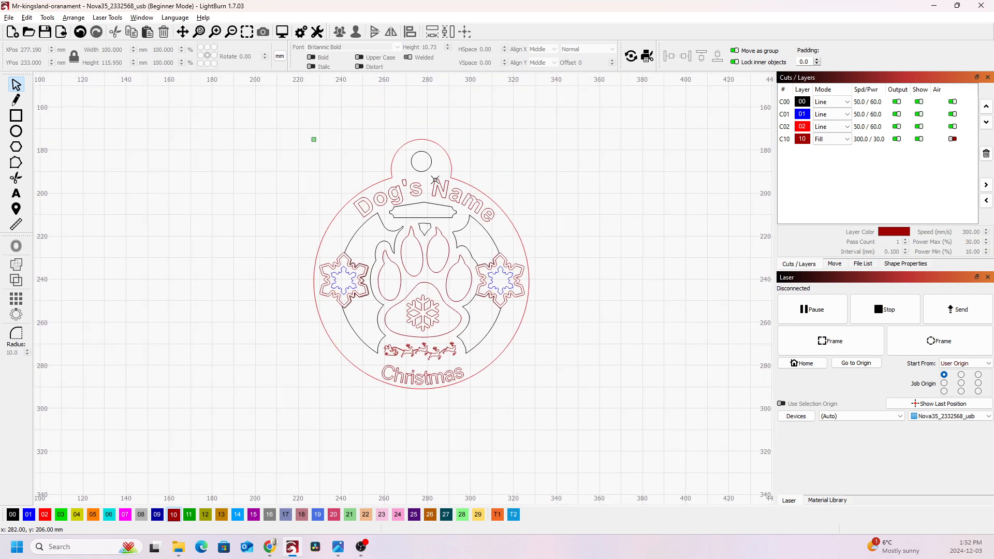
pyautogui.scroll(1, 425, 115)
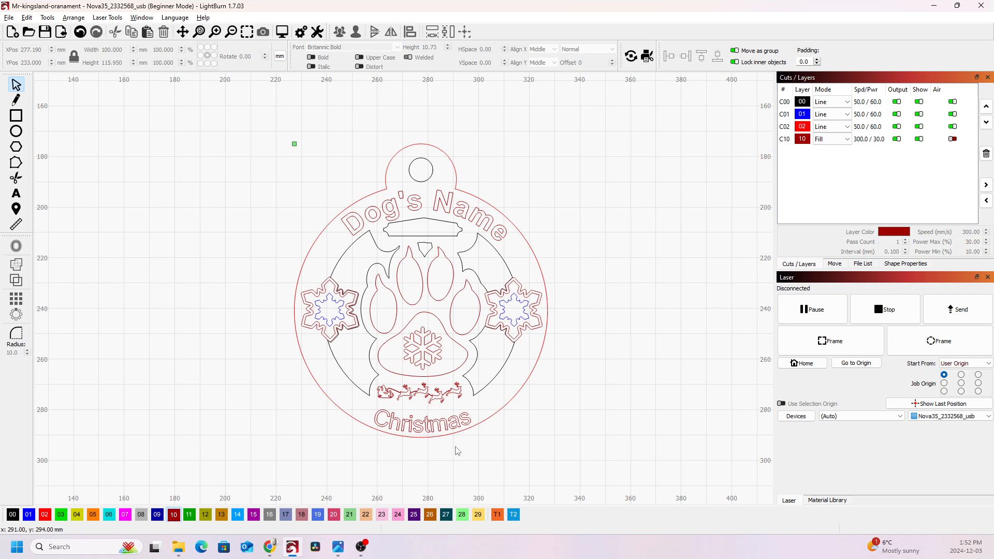
pyautogui.scroll(1, 579, 323)
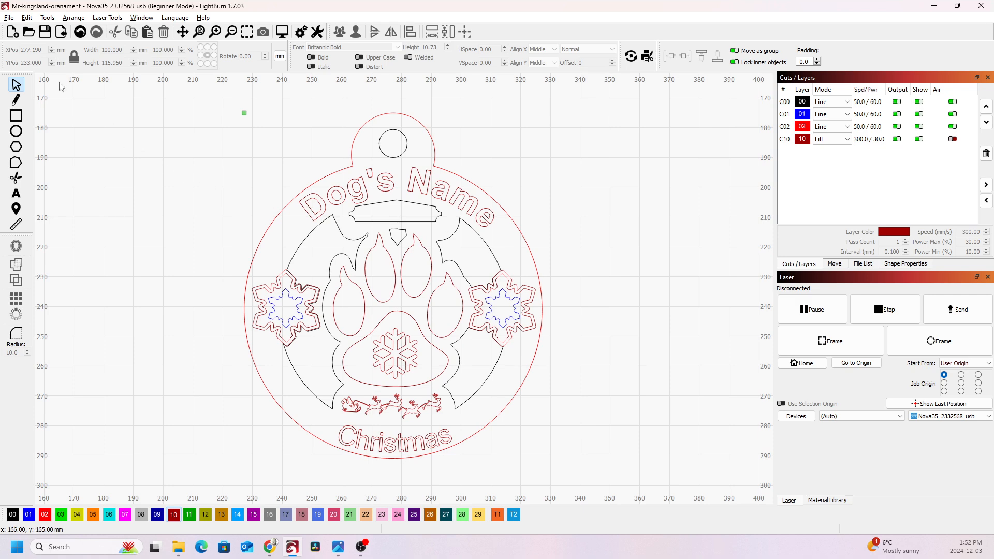
# - Save the ornament project under its existing file name
pyautogui.click(11, 19)
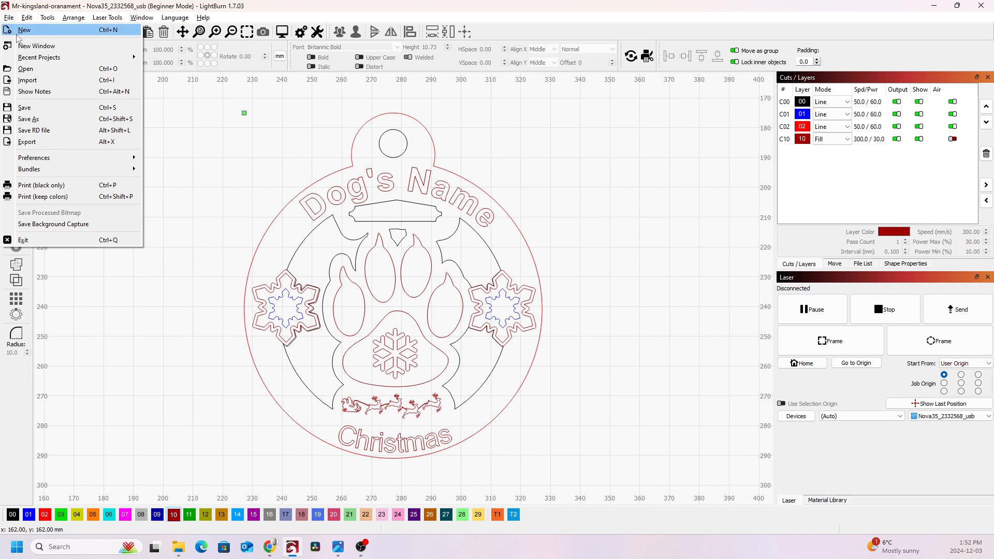
pyautogui.click(40, 108)
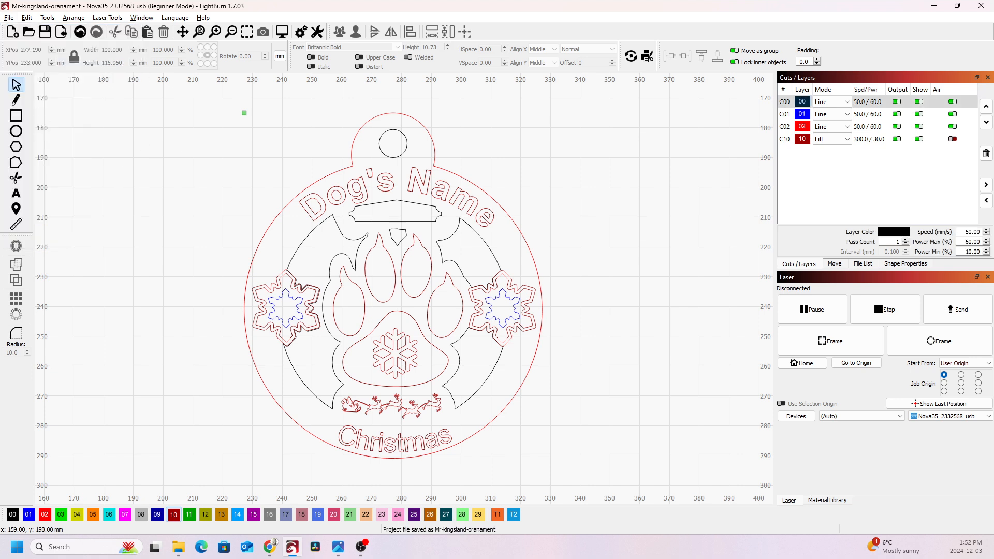
# - Save the project again through Save As to the Downloads folder as a LightBurn Project, replacing the existing file of the same name
pyautogui.click(10, 17)
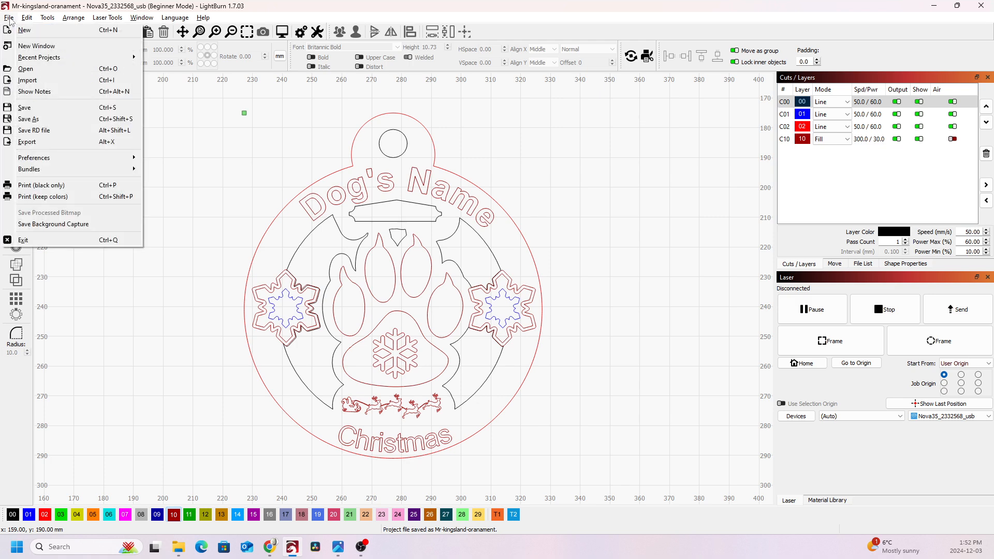
pyautogui.click(46, 119)
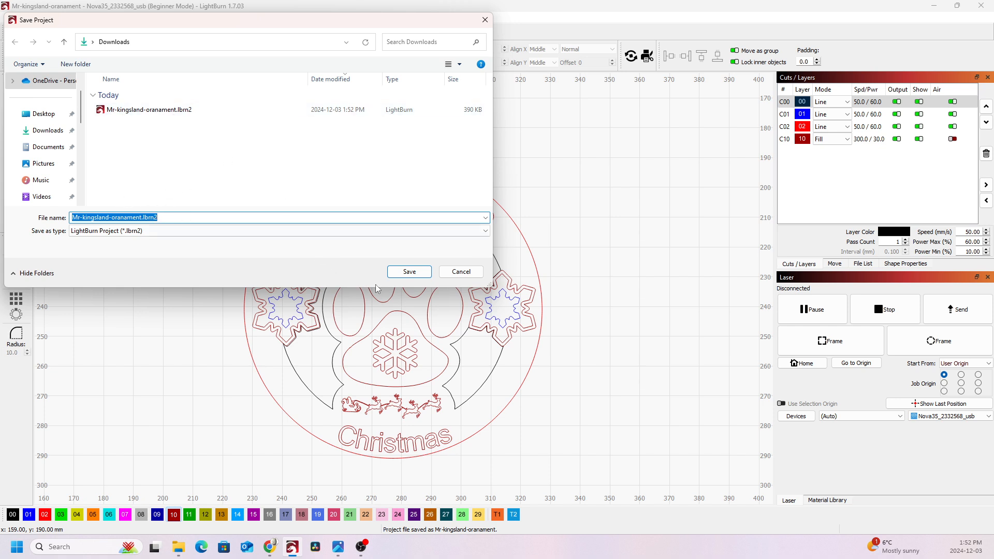
pyautogui.click(407, 274)
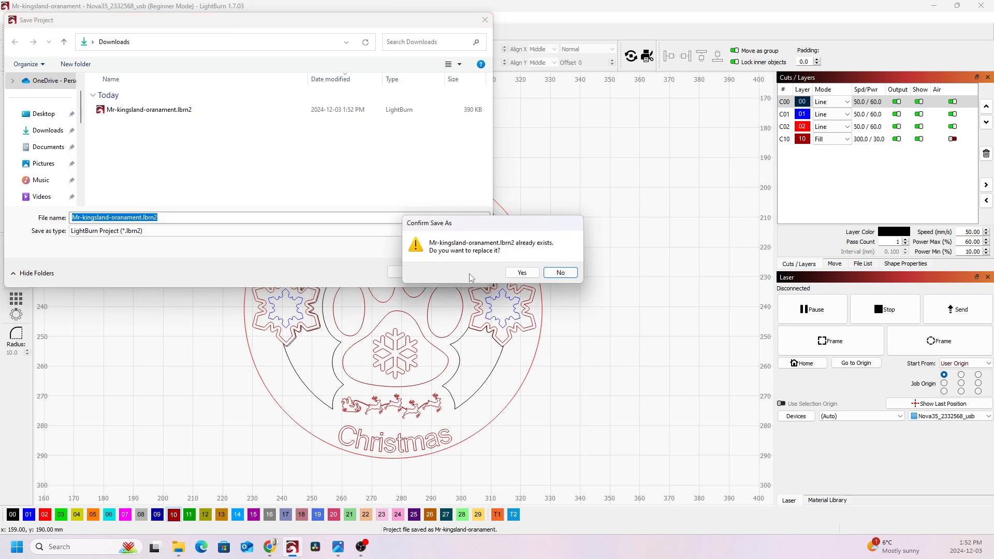
pyautogui.click(524, 275)
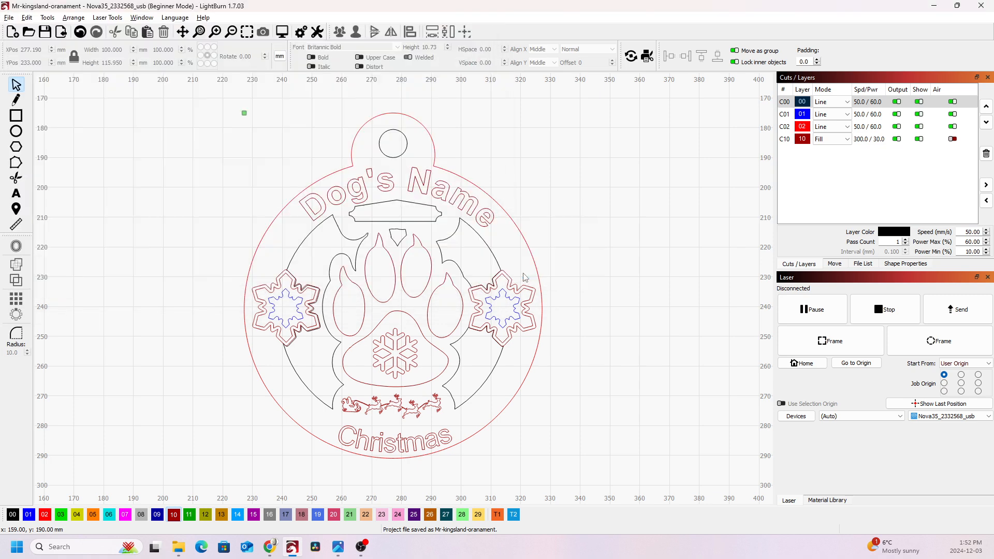
# - Delete all the letter outlines of the word "Name" from the curved placeholder text at the top of the ornament
pyautogui.click(491, 220)
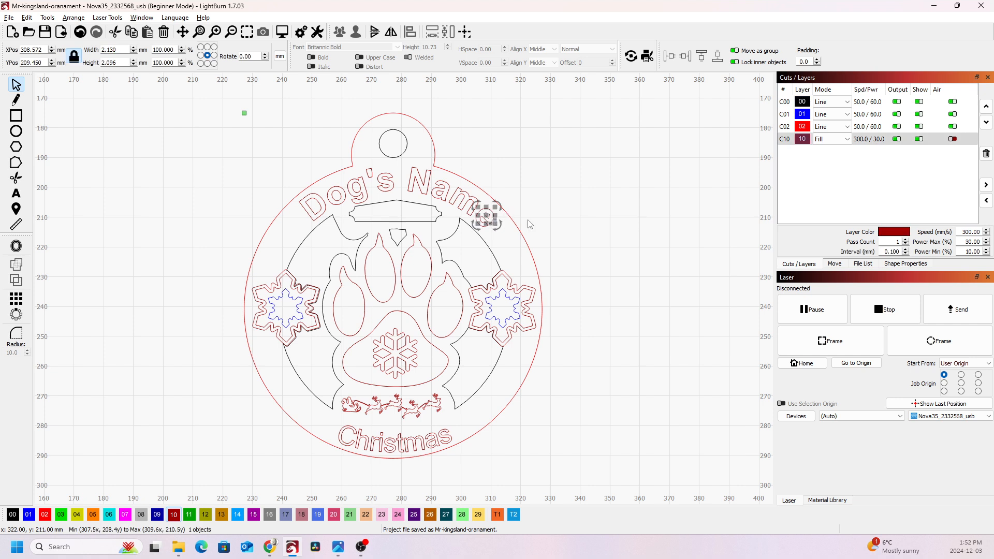
pyautogui.press('Delete')
pyautogui.click(491, 222)
pyautogui.press('Delete')
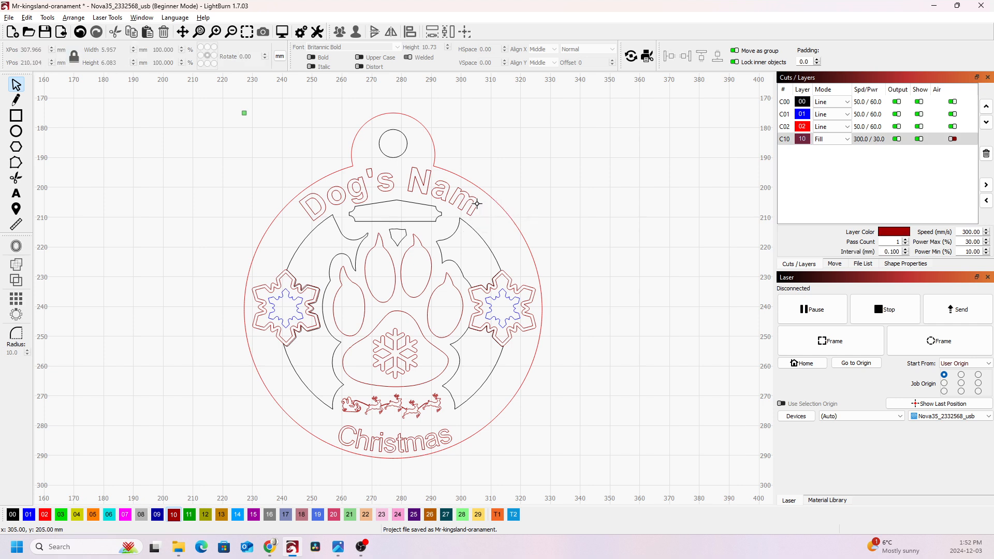
pyautogui.click(463, 201)
pyautogui.press('Delete')
pyautogui.click(445, 189)
pyautogui.press('Delete')
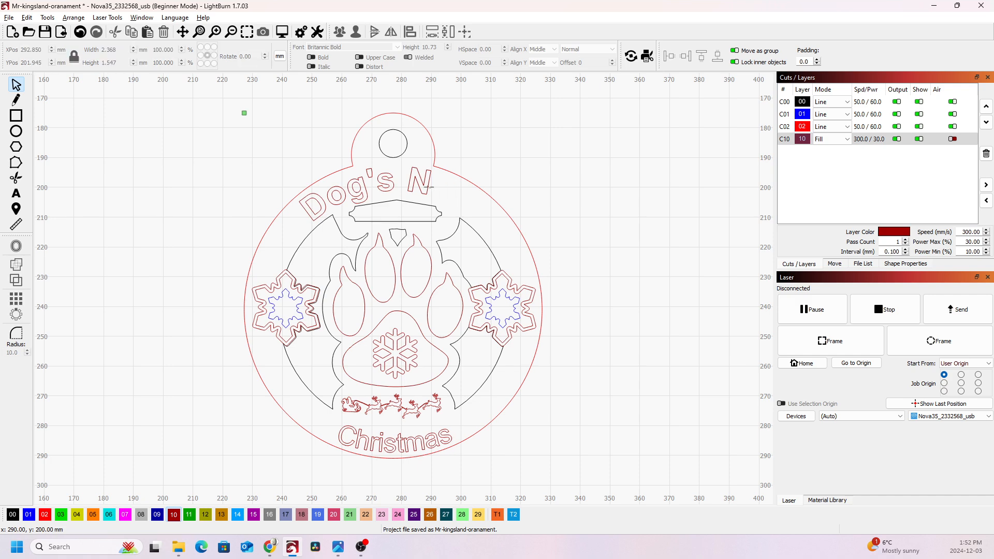
pyautogui.click(422, 182)
pyautogui.press('Delete')
# - Delete all the letter and apostrophe outlines of "Dog's" from the curved placeholder text
pyautogui.click(394, 185)
pyautogui.press('Delete')
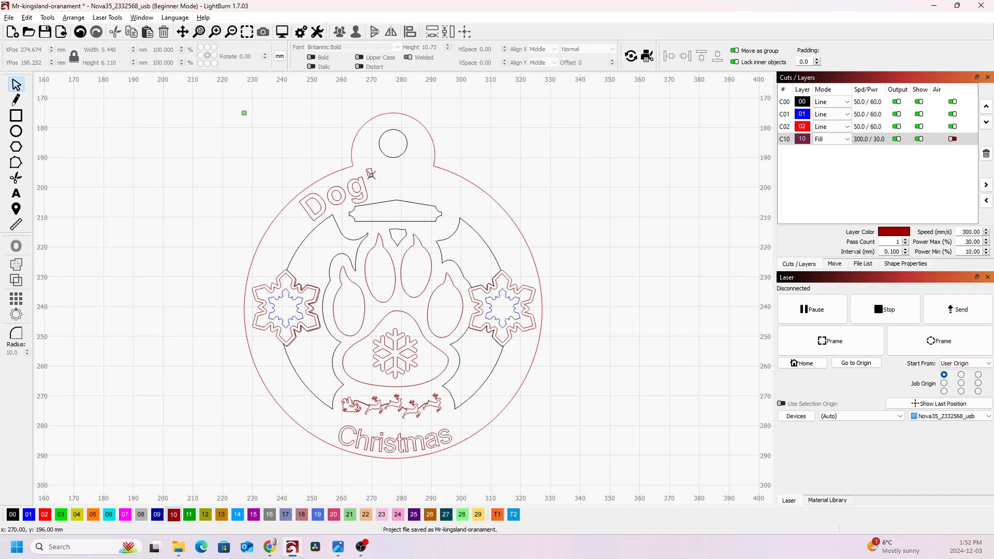
pyautogui.click(369, 176)
pyautogui.press('Delete')
pyautogui.click(366, 190)
pyautogui.press('Delete')
pyautogui.click(359, 189)
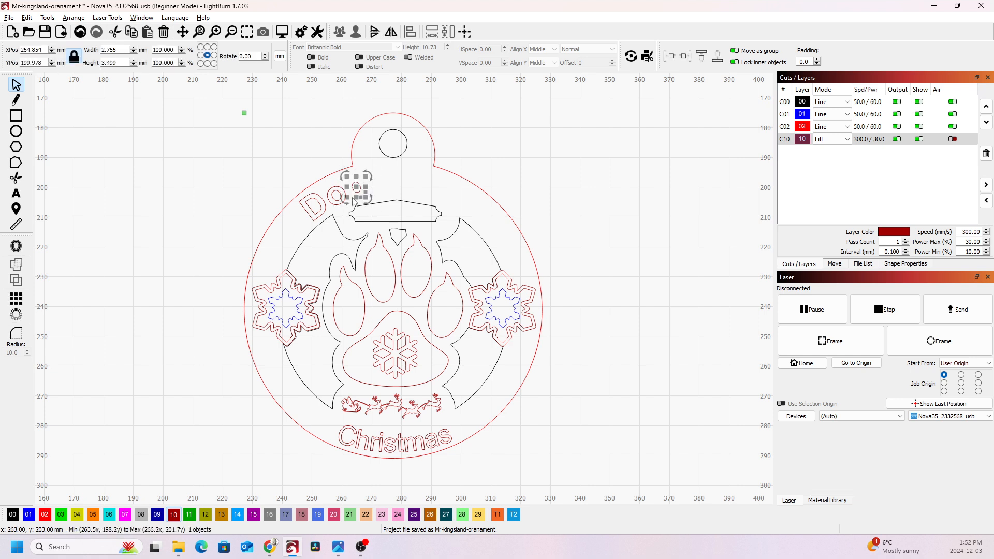
pyautogui.press('Delete')
pyautogui.click(341, 201)
pyautogui.press('Delete')
pyautogui.click(339, 198)
pyautogui.press('Delete')
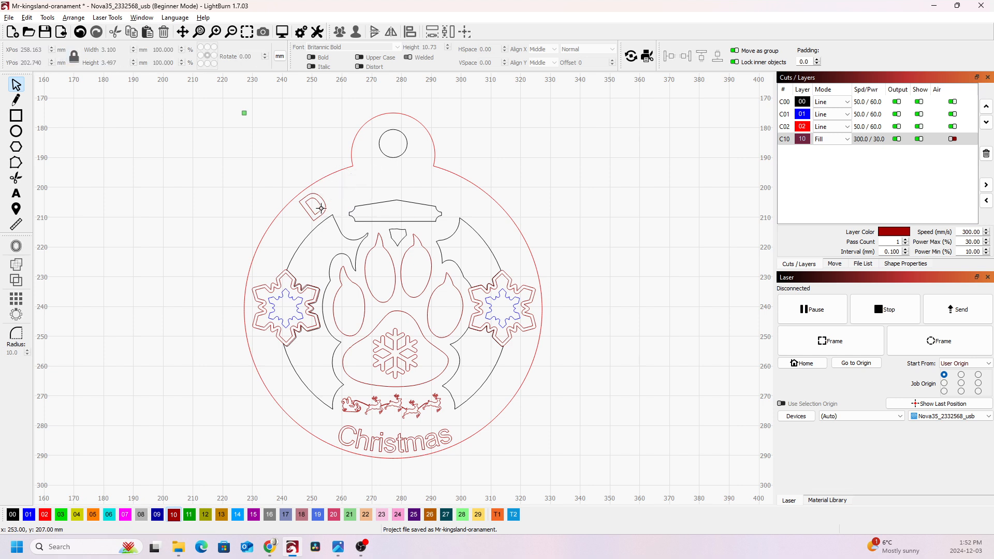
pyautogui.click(322, 208)
pyautogui.press('Delete')
pyautogui.click(327, 201)
pyautogui.press('Delete')
# - Add the text "Olive" in the Britannic Bold font on the empty bed area beside the ornament
pyautogui.click(15, 196)
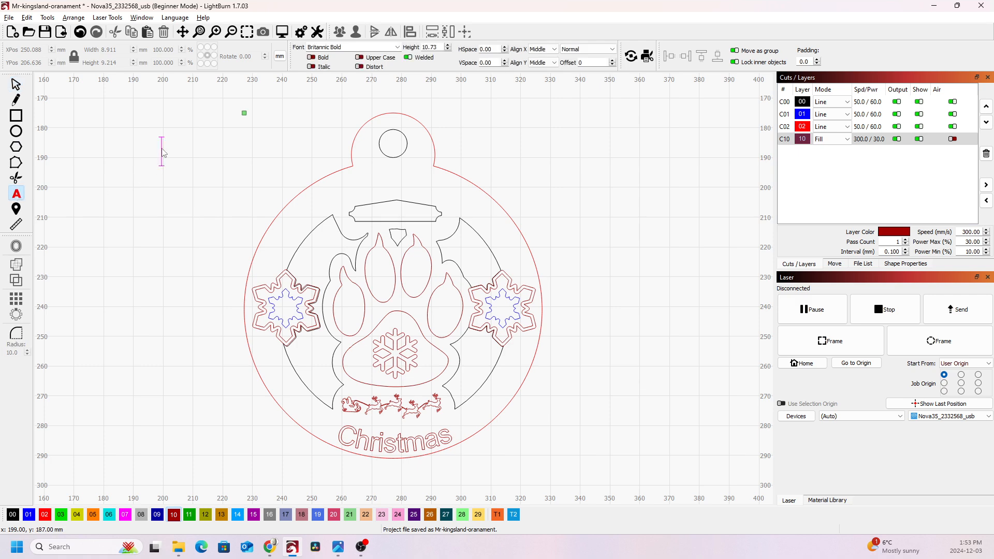
pyautogui.write('Olive')
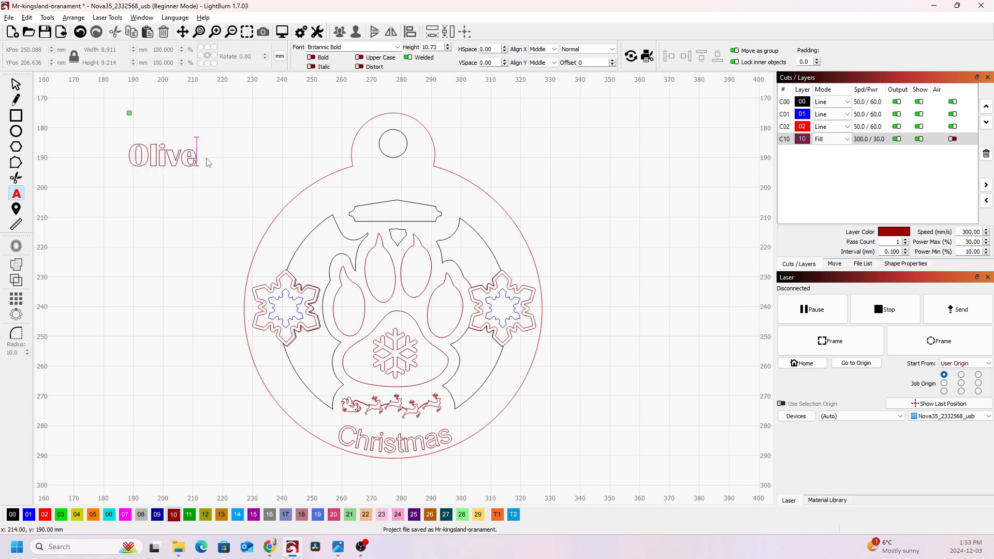
pyautogui.press('Escape')
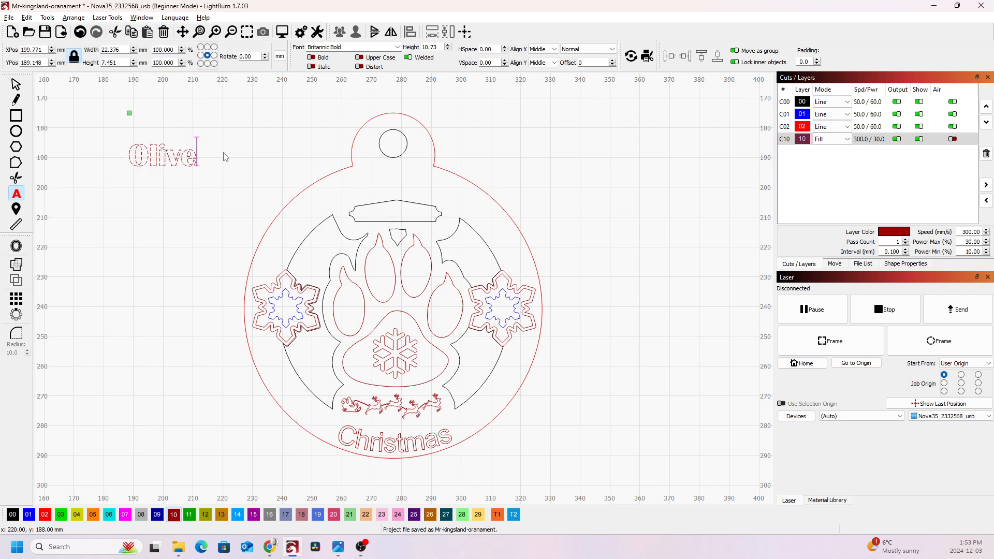
pyautogui.click(397, 47)
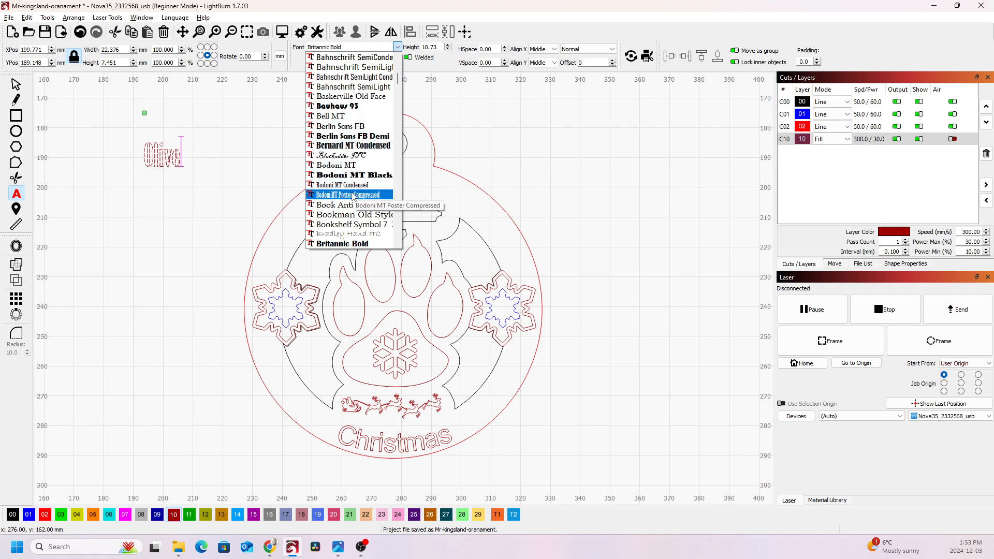
pyautogui.click(351, 244)
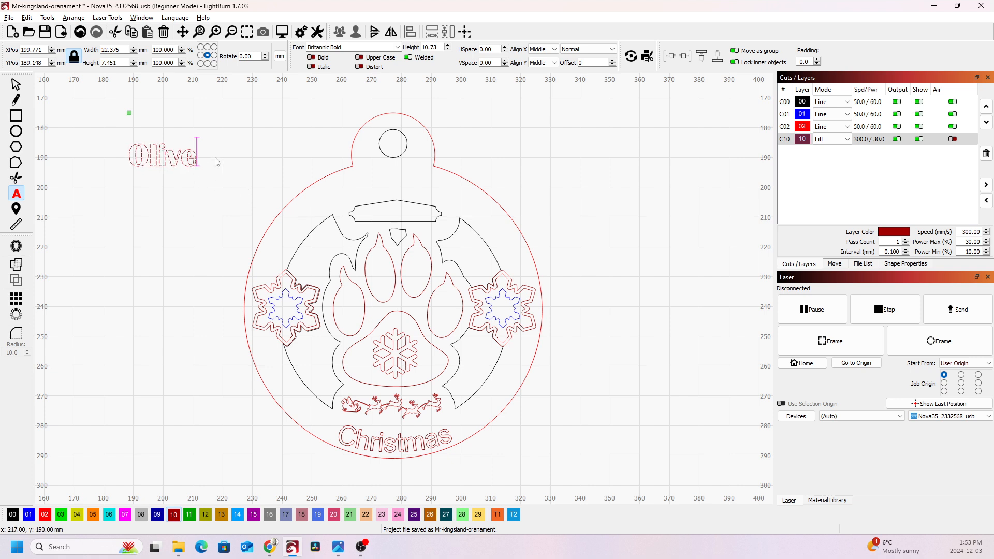
# - Change the new name text to all capitals, "OLIVE"
pyautogui.press('BackSpace')
pyautogui.press('BackSpace')
pyautogui.press('BackSpace')
pyautogui.press('BackSpace')
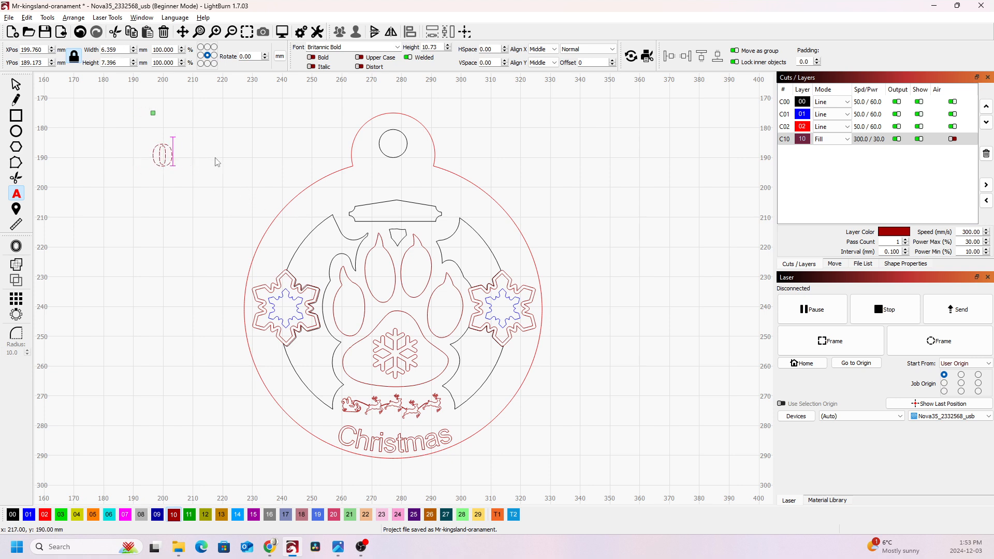
pyautogui.write('LIVE')
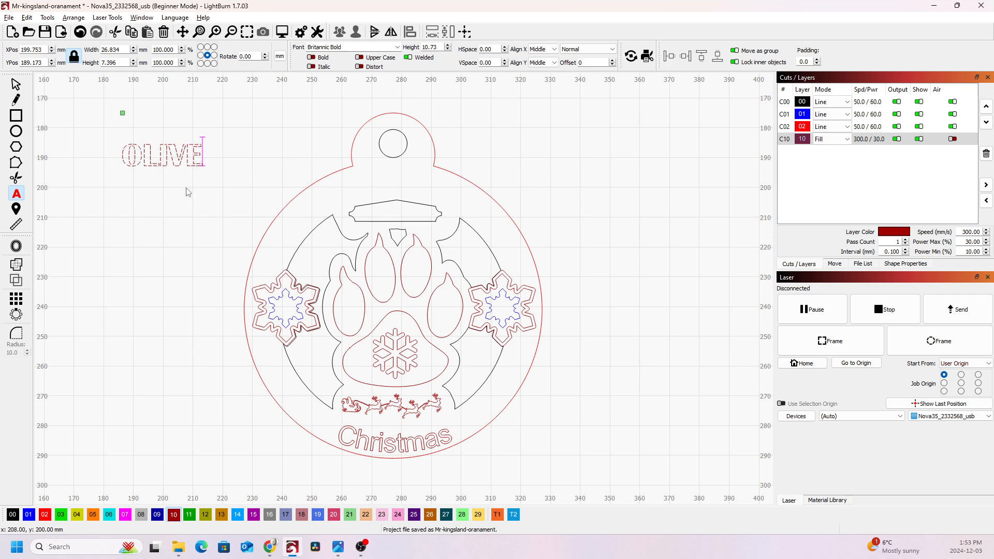
pyautogui.click(185, 190)
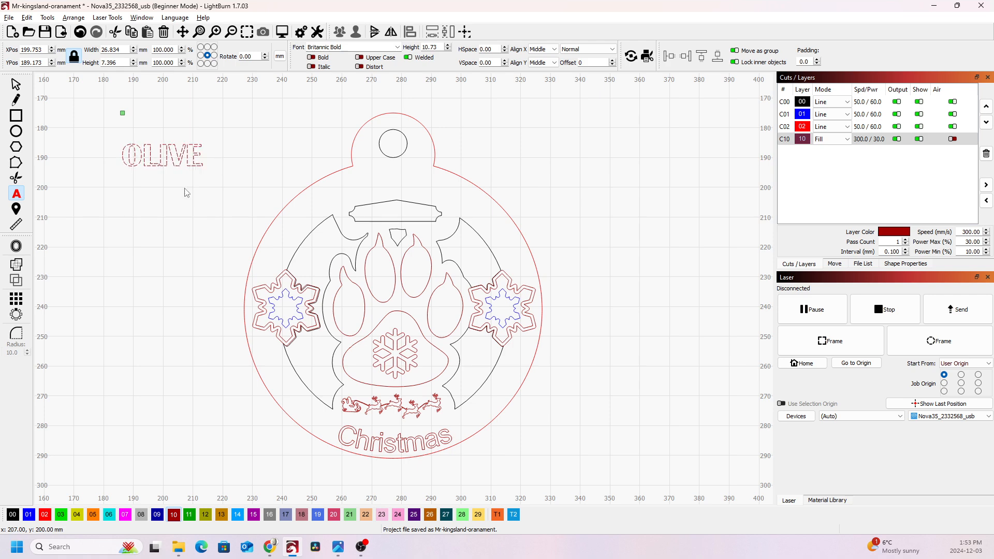
# - Move the OLIVE text between the hanging hole and the nameplate shape and scale it proportionally to about 27 mm wide
pyautogui.click(16, 85)
pyautogui.moveTo(191, 159); pyautogui.dragTo(537, 137)
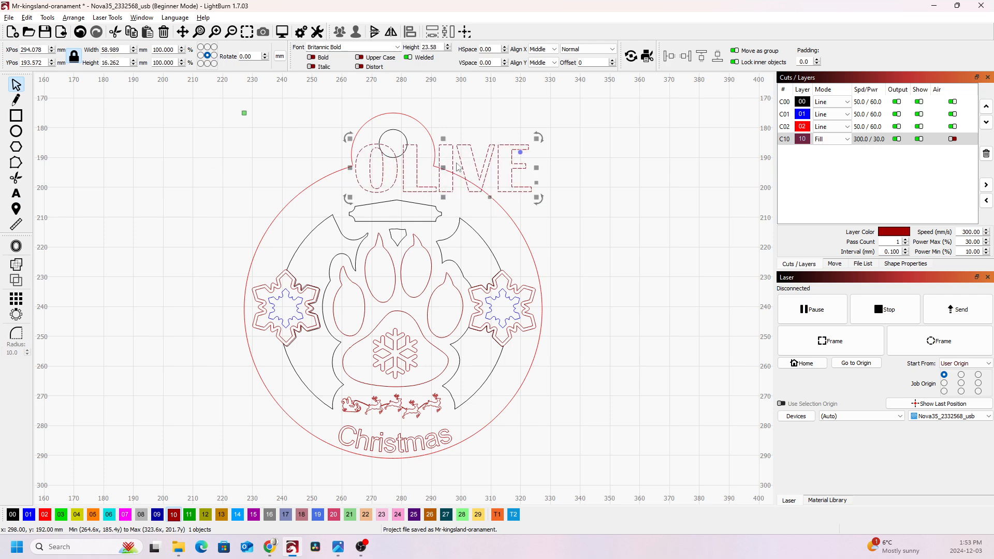
pyautogui.moveTo(443, 166); pyautogui.dragTo(405, 175)
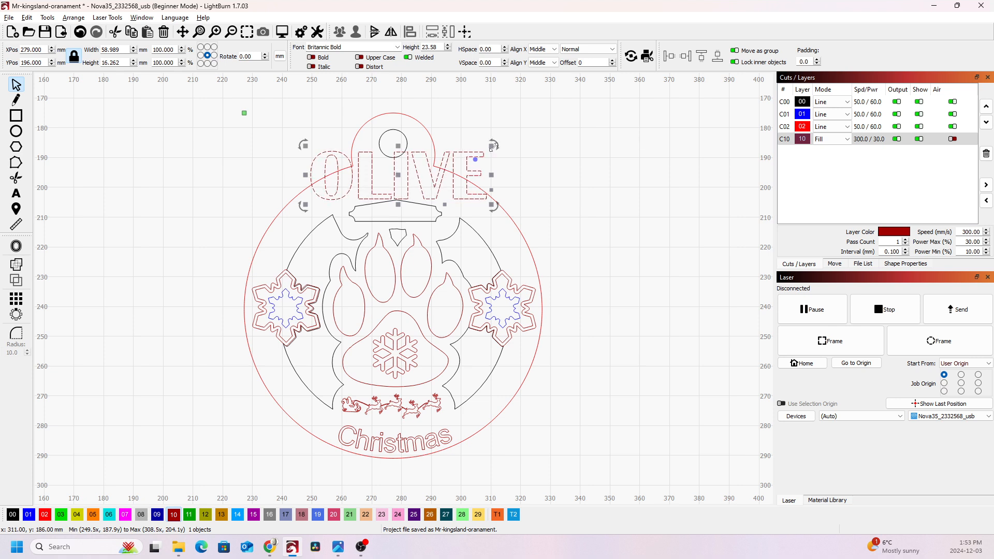
pyautogui.moveTo(493, 146); pyautogui.dragTo(393, 188)
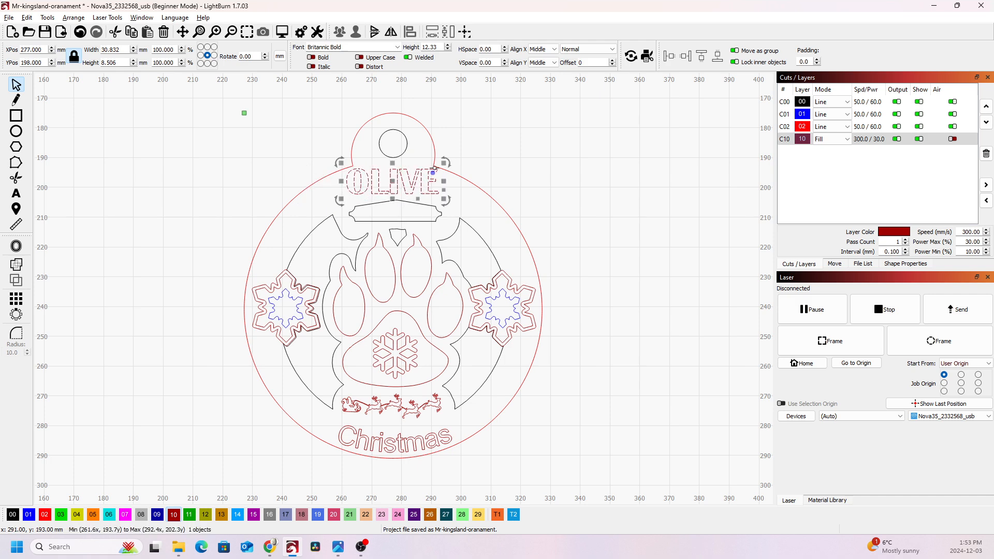
pyautogui.moveTo(444, 162); pyautogui.dragTo(393, 188)
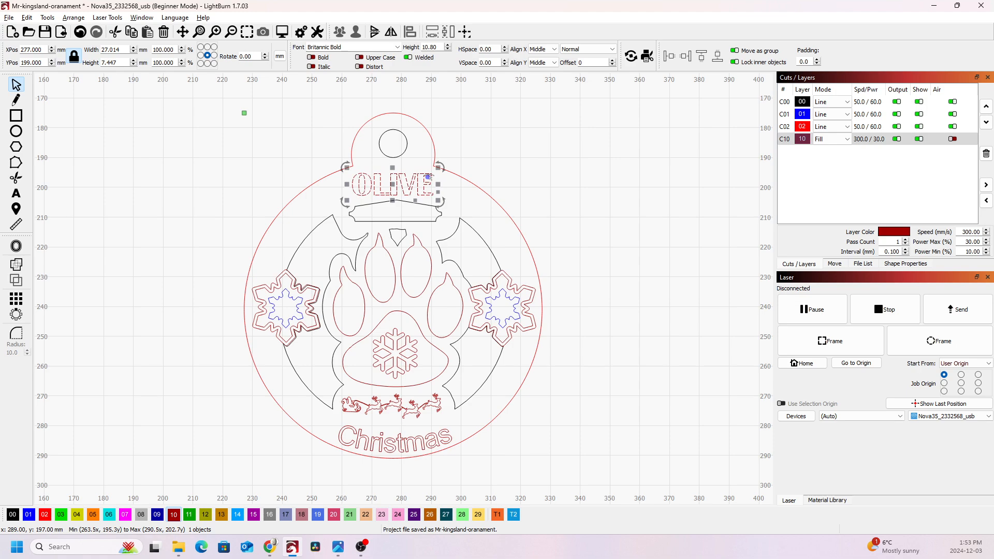
# - Bend the OLIVE text into a gentle upward arc and nudge it to sit centred above the nameplate shape
pyautogui.scroll(5, 433, 180)
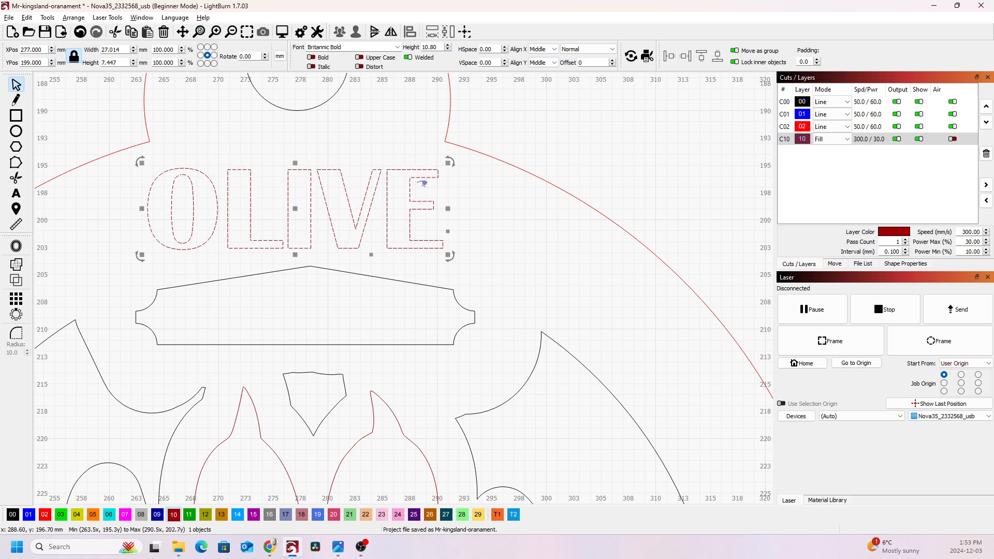
pyautogui.scroll(-5, 424, 182)
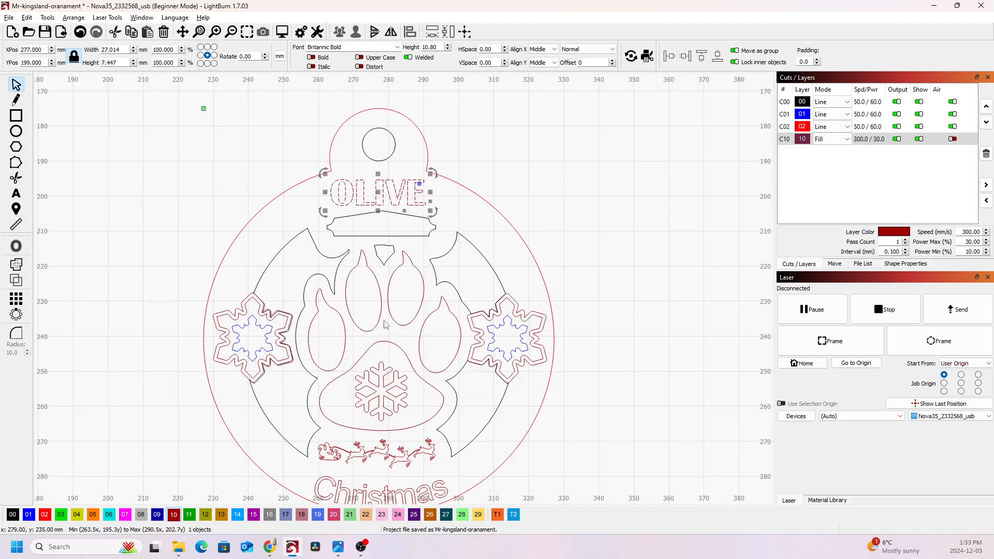
pyautogui.scroll(-2, 385, 326)
pyautogui.scroll(3, 375, 117)
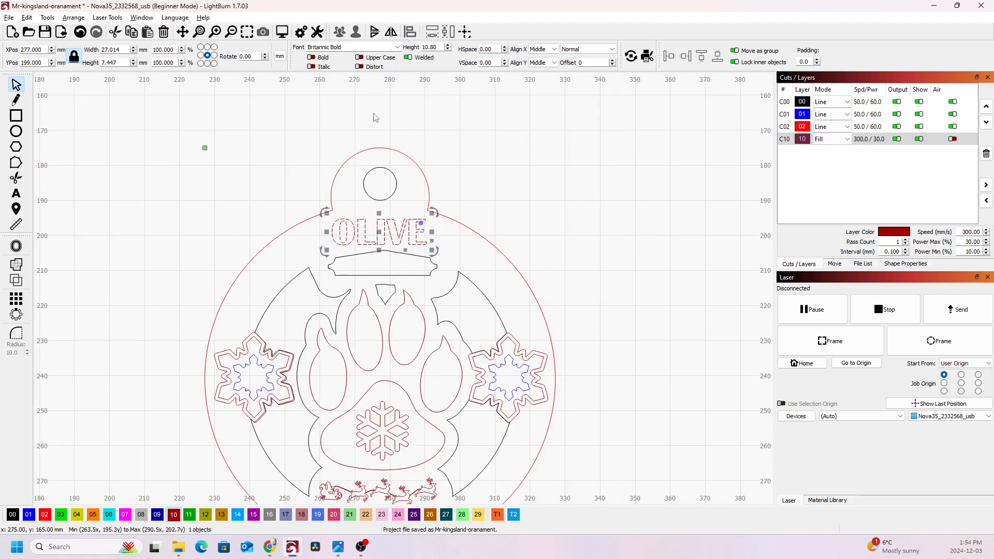
pyautogui.scroll(-1, 375, 118)
pyautogui.scroll(-1, 377, 471)
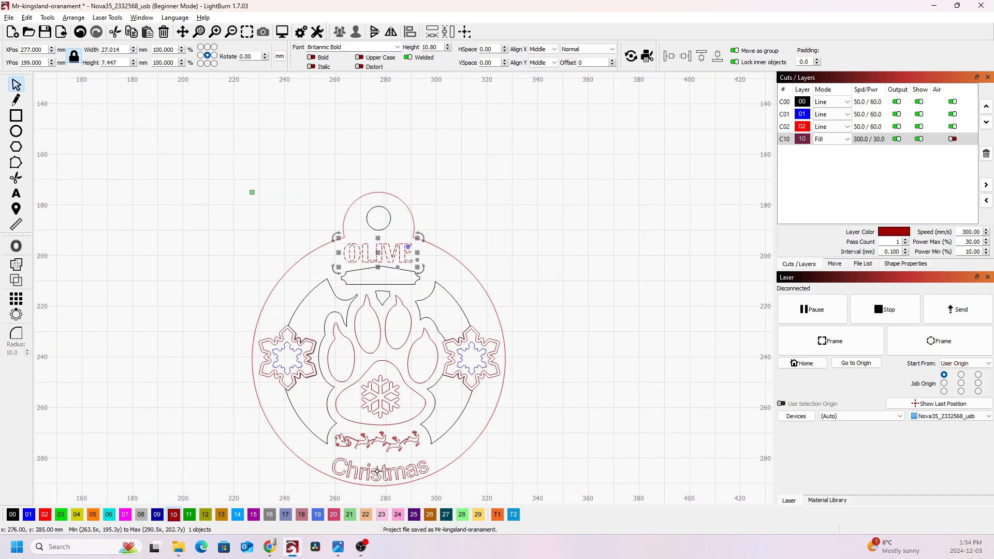
pyautogui.scroll(3, 377, 471)
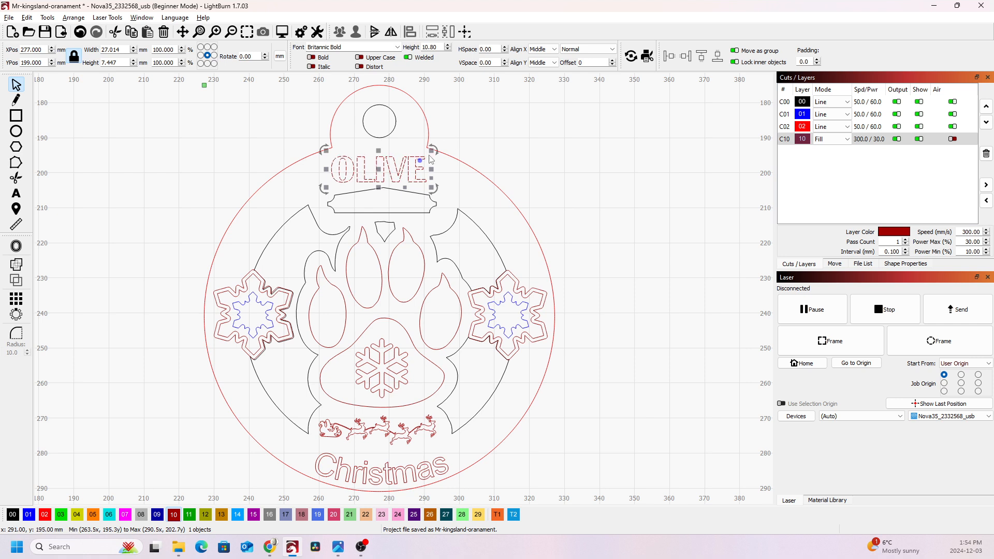
pyautogui.moveTo(420, 162); pyautogui.dragTo(417, 167)
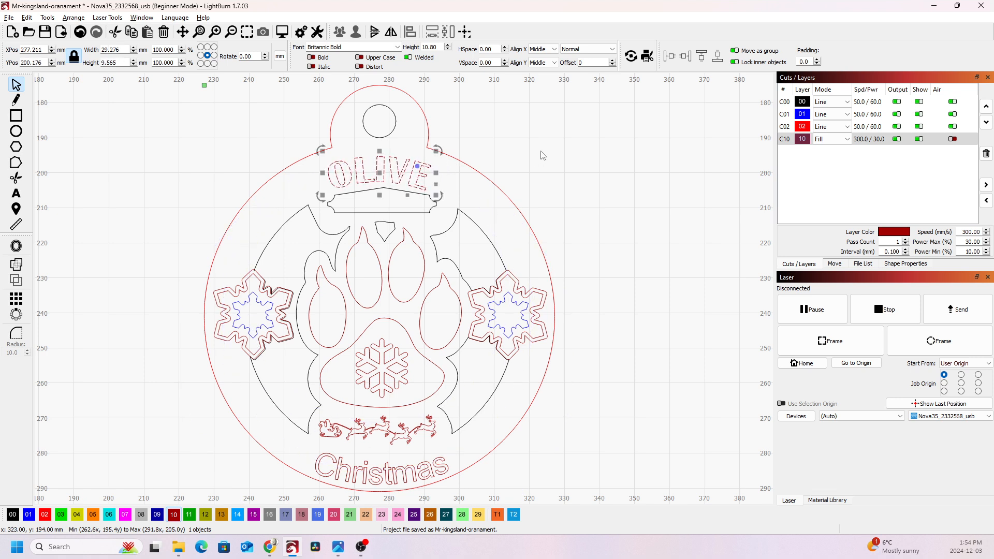
pyautogui.moveTo(379, 176); pyautogui.dragTo(382, 176)
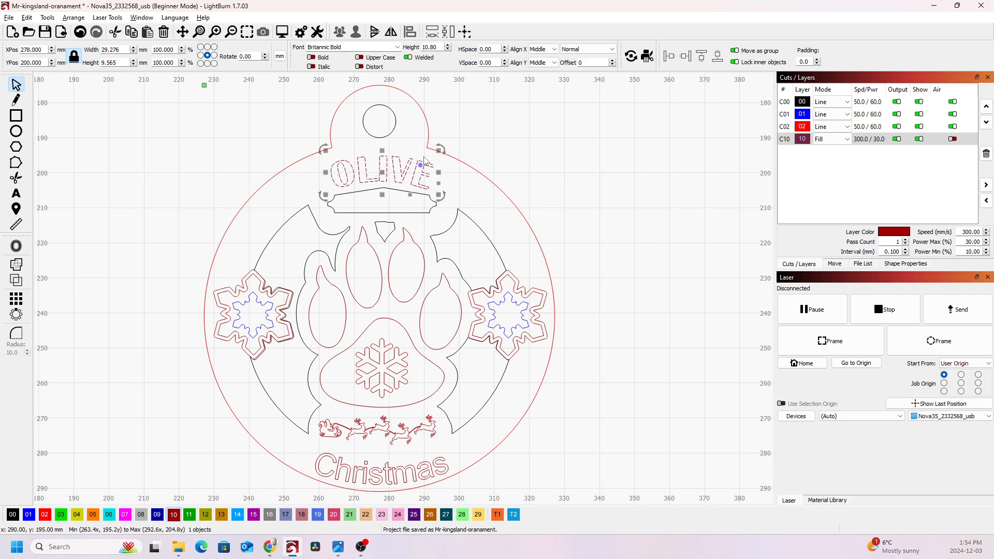
pyautogui.moveTo(443, 150); pyautogui.dragTo(447, 151)
pyautogui.click(515, 145)
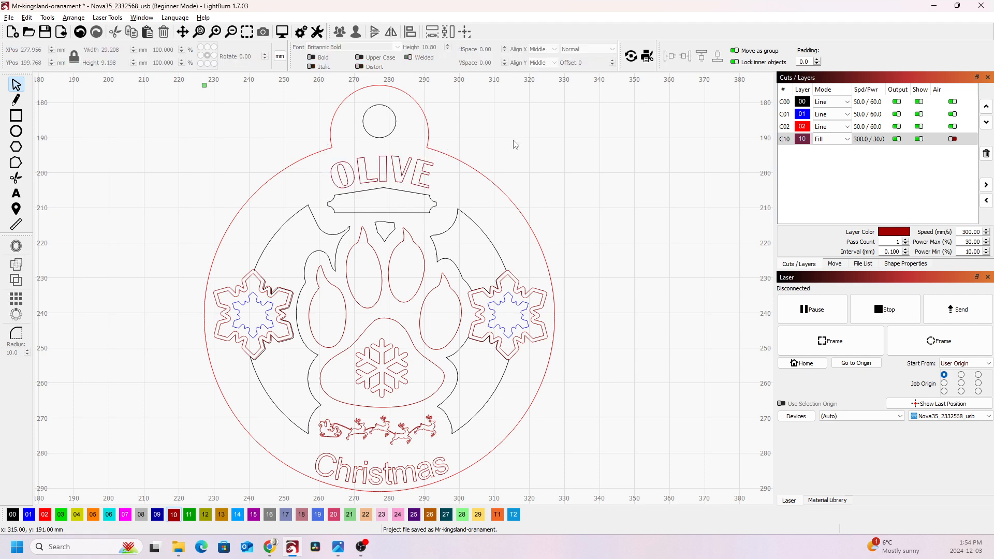
# - Save the ornament project with the OLIVE name and preview its cut and engraving result
pyautogui.scroll(-4, 581, 205)
pyautogui.scroll(3, 580, 205)
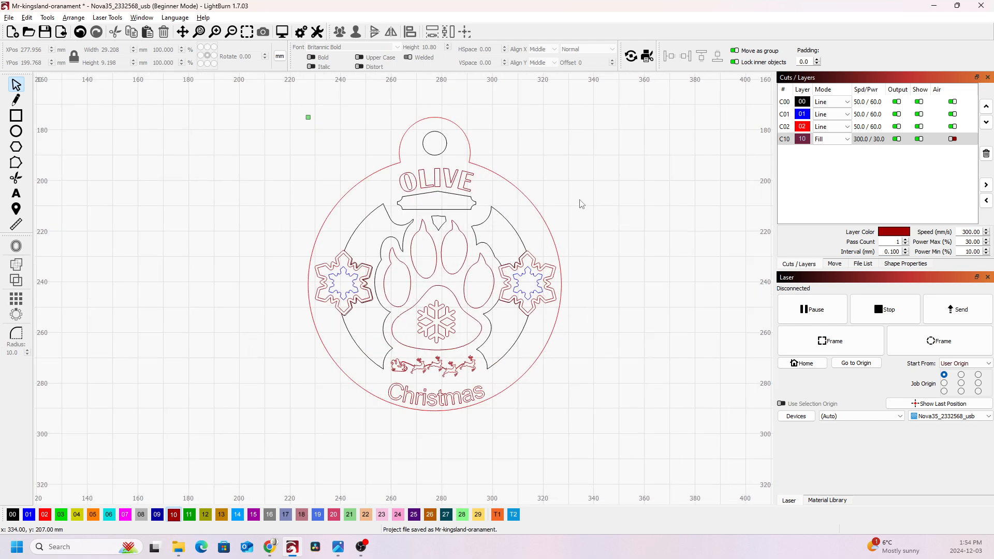
pyautogui.scroll(-1, 178, 284)
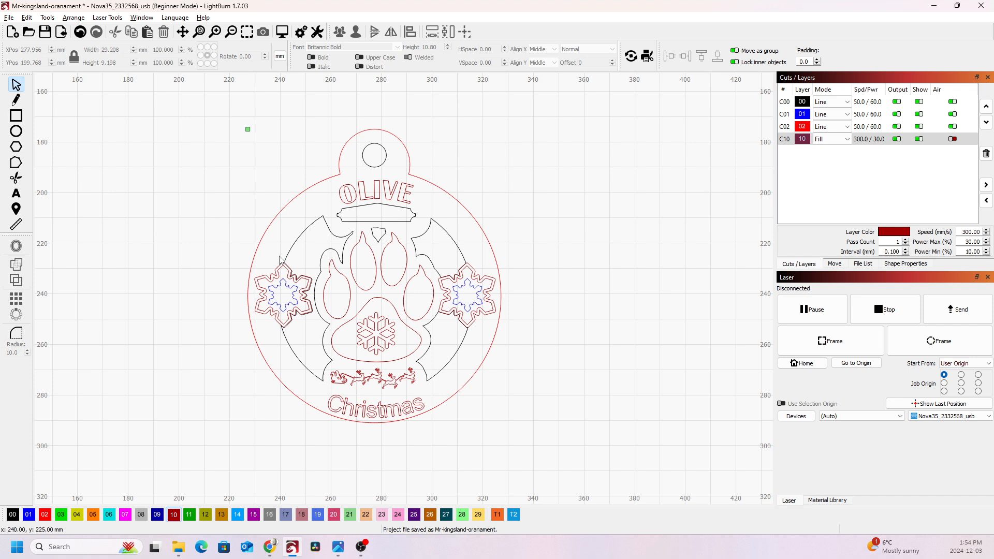
pyautogui.hotkey('ctrl', 's')
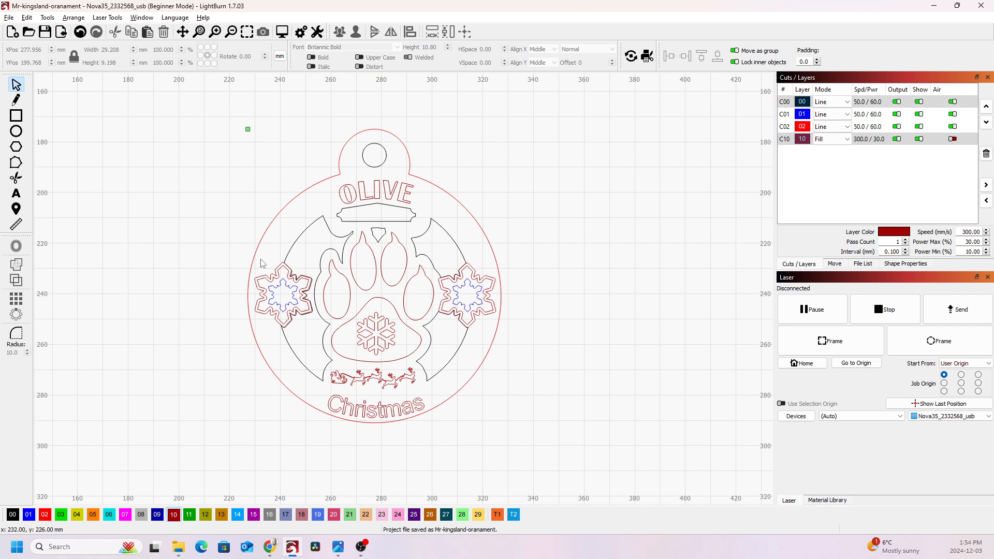
pyautogui.click(282, 32)
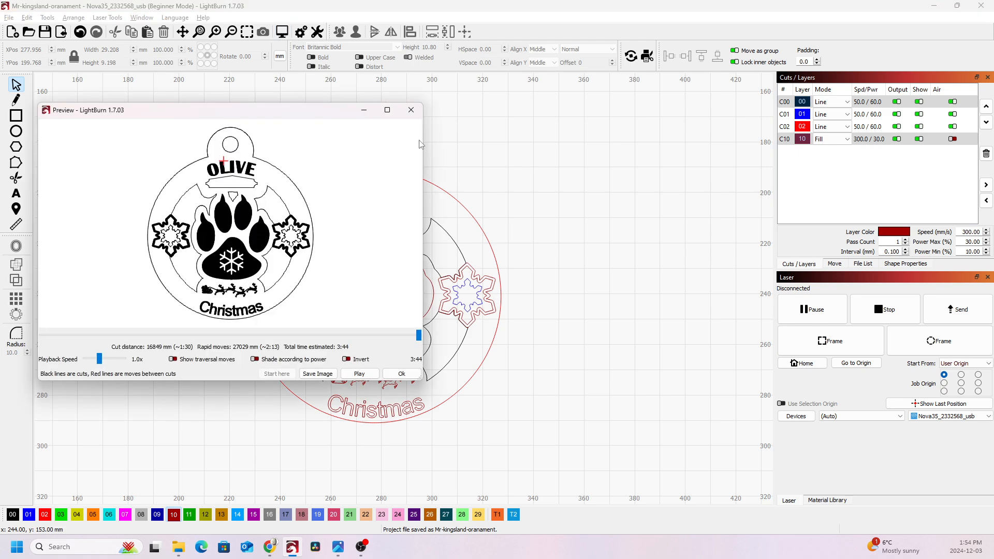
pyautogui.click(411, 110)
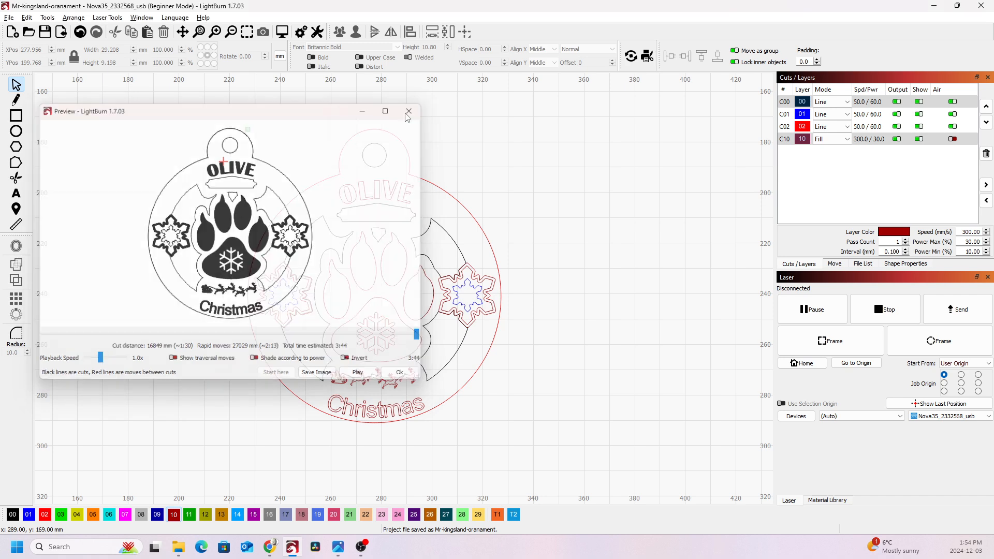
# - Set the mode of all four layers, C00, C01, C02 and C10, to Fill and preview the ornament
pyautogui.click(834, 102)
pyautogui.click(835, 102)
pyautogui.click(829, 120)
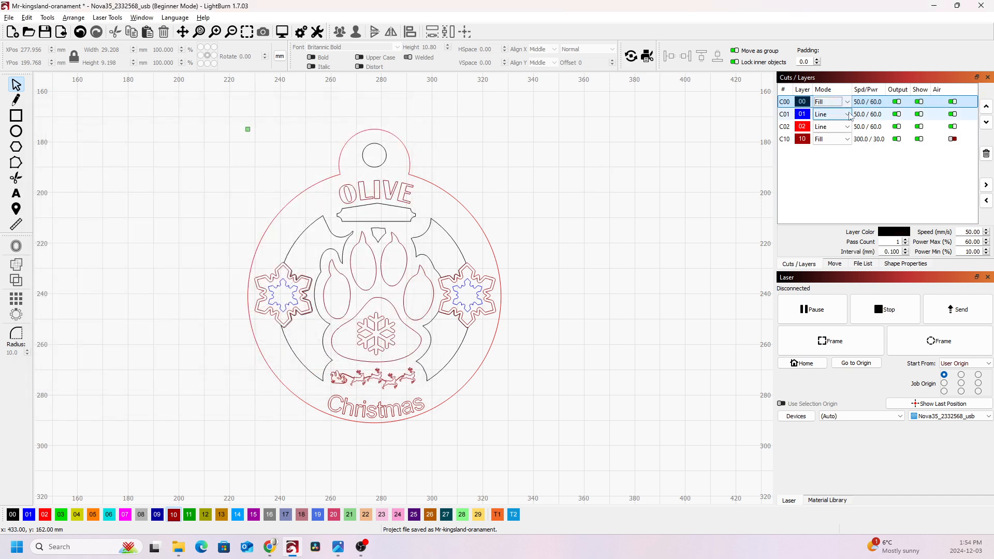
pyautogui.click(831, 113)
pyautogui.click(829, 132)
pyautogui.click(838, 127)
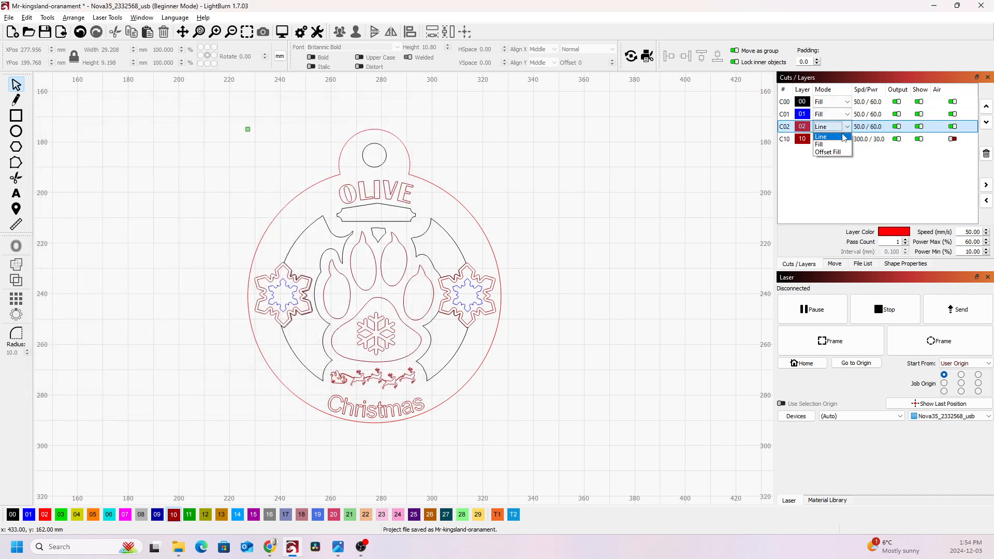
pyautogui.click(834, 145)
pyautogui.click(831, 139)
pyautogui.click(841, 158)
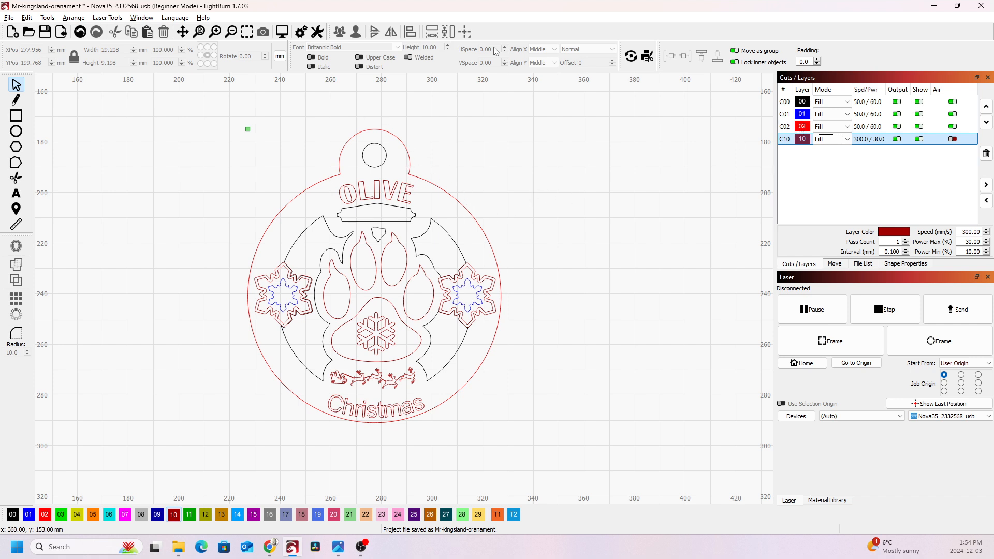
pyautogui.click(282, 32)
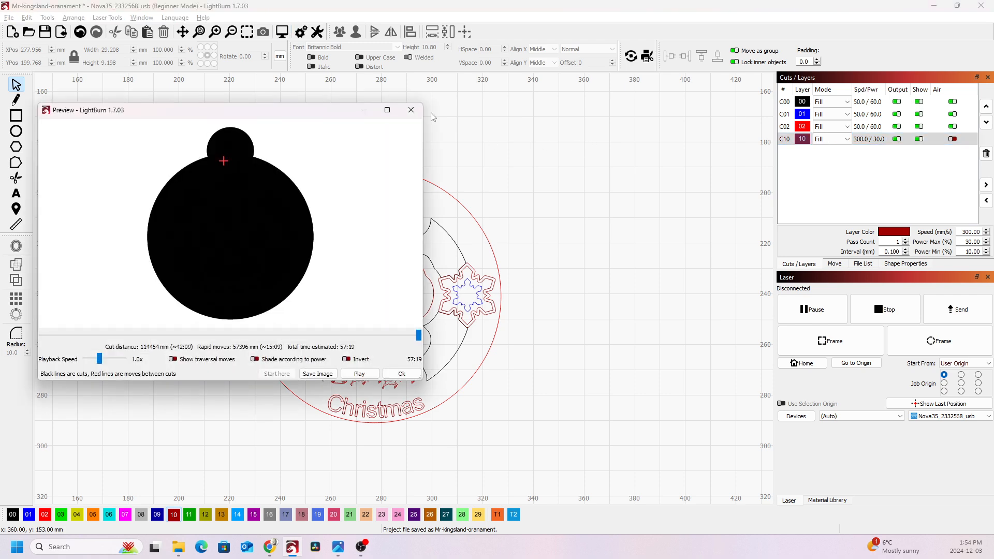
pyautogui.click(409, 111)
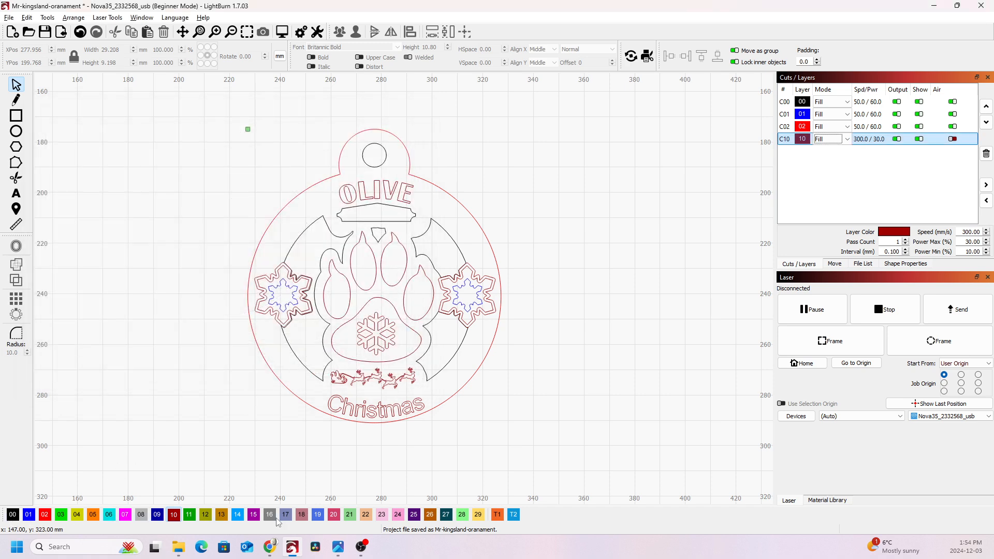
# - Select the ornament's outer outline and set its layer C02 to Line mode
pyautogui.click(514, 516)
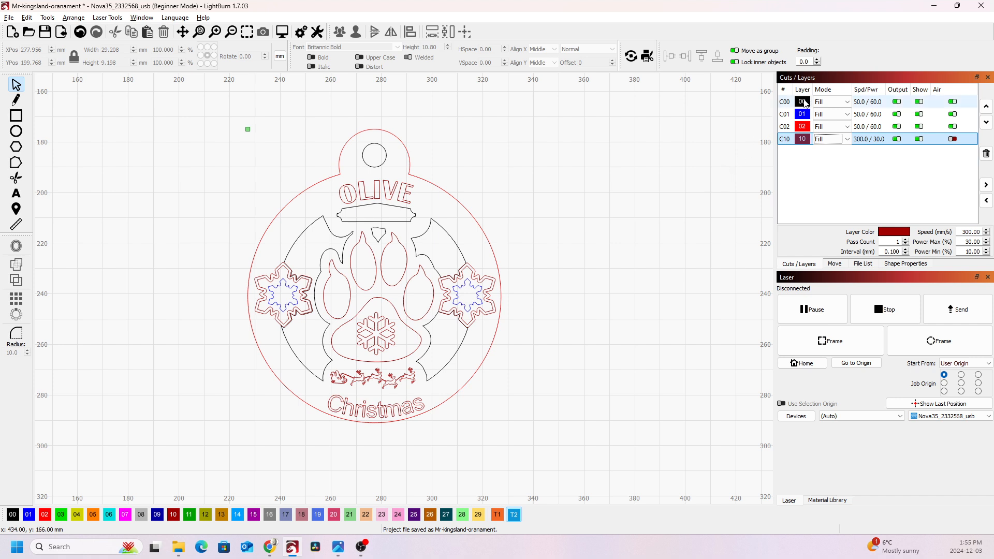
pyautogui.click(800, 129)
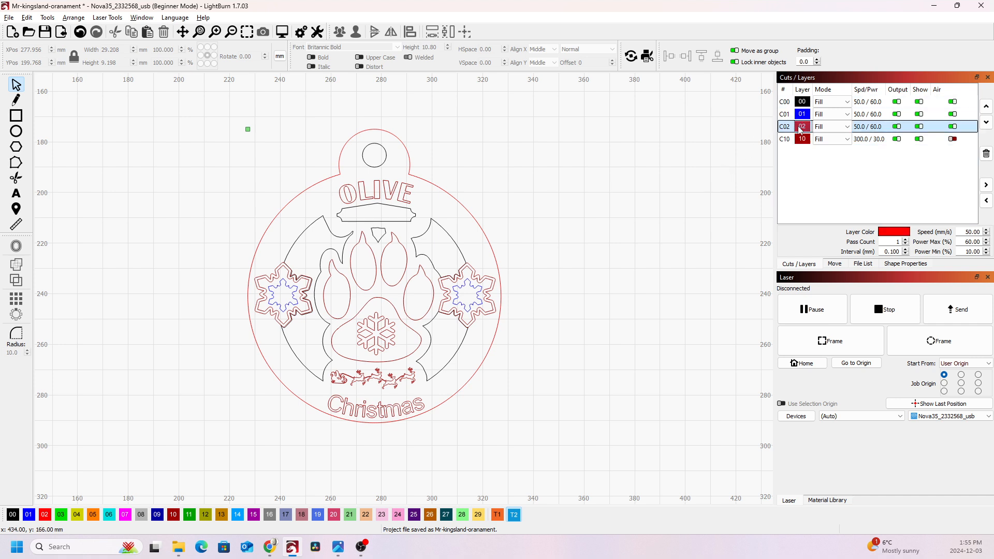
pyautogui.click(478, 223)
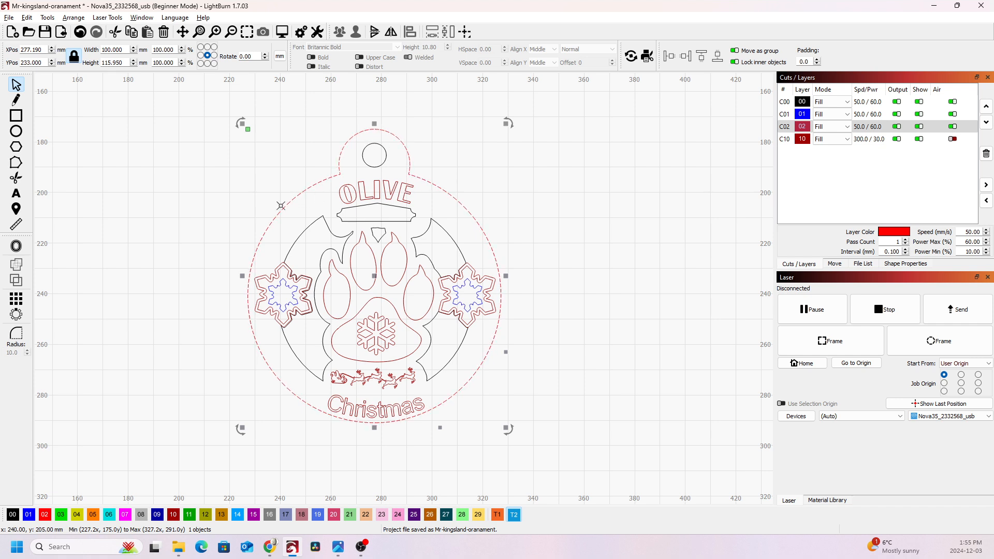
pyautogui.click(847, 126)
pyautogui.click(844, 137)
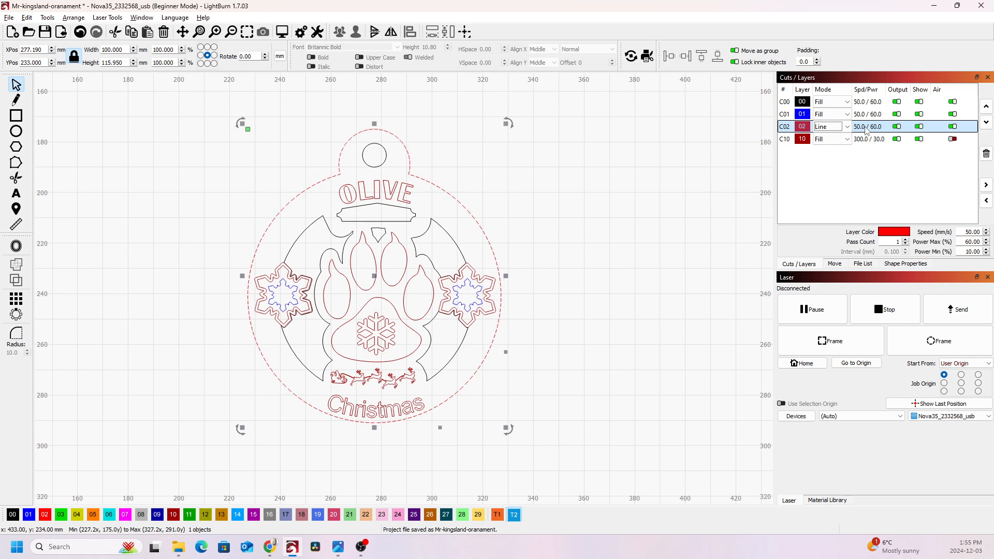
# - Set the maximum power of the outer outline's layer C02 to 60% in its cut settings
pyautogui.doubleClick(866, 130)
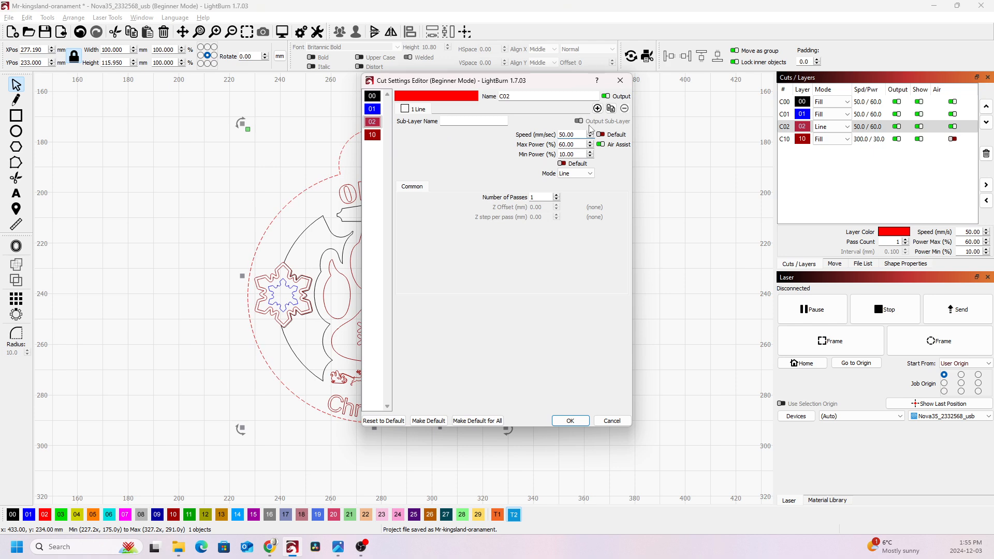
pyautogui.press('Tab')
pyautogui.write('60')
pyautogui.press('Tab')
pyautogui.press('Tab')
pyautogui.click(572, 420)
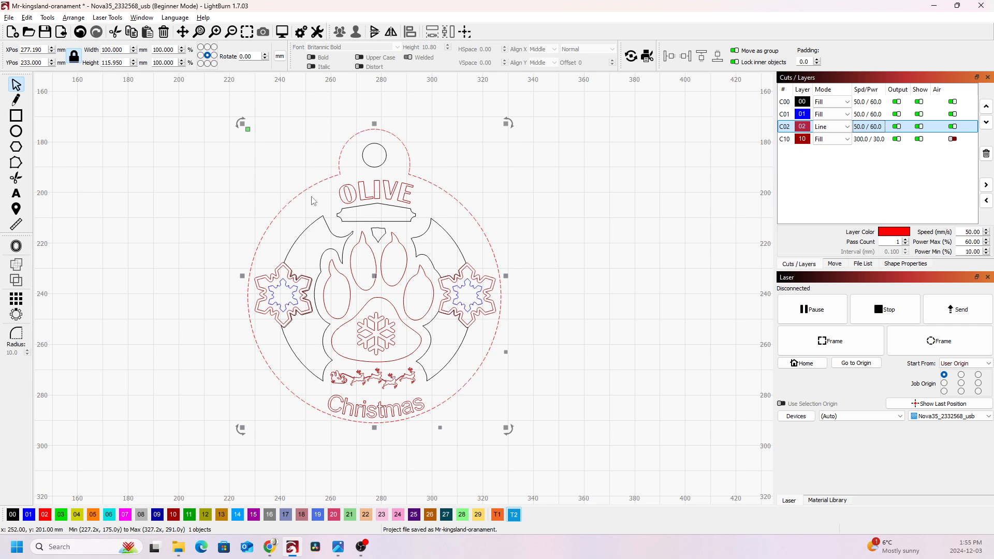
# - Select the hanging hole to identify its layer and preview how the ornament is processed
pyautogui.click(385, 154)
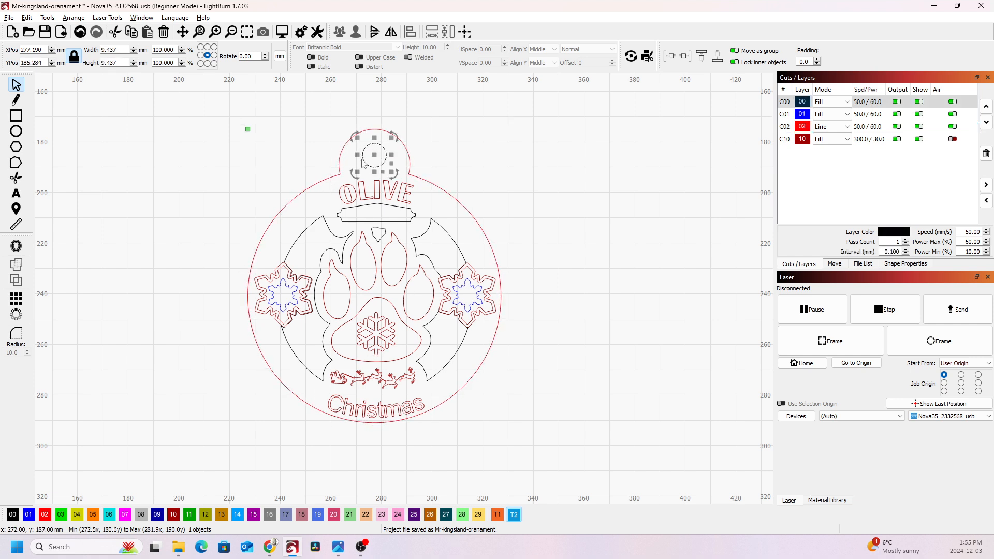
pyautogui.click(283, 32)
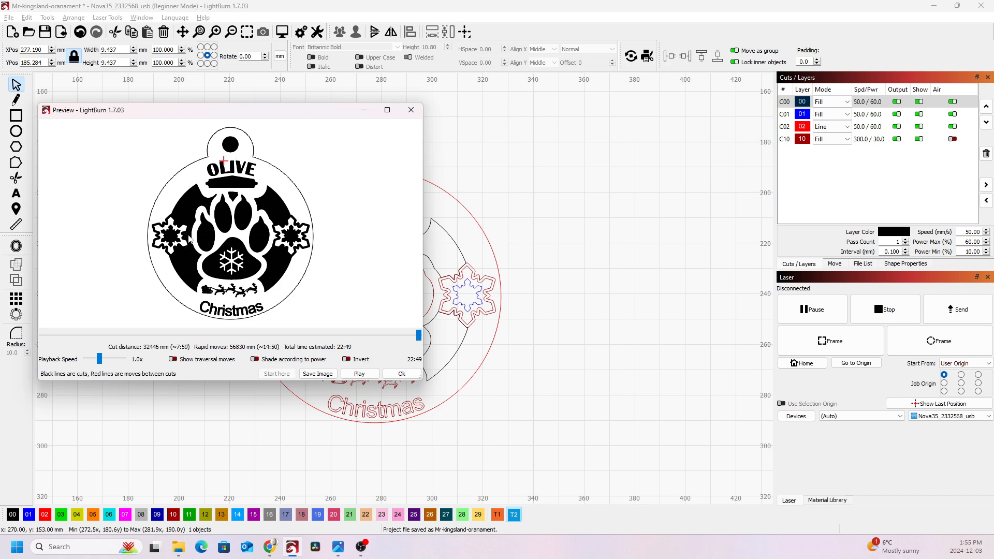
pyautogui.click(411, 110)
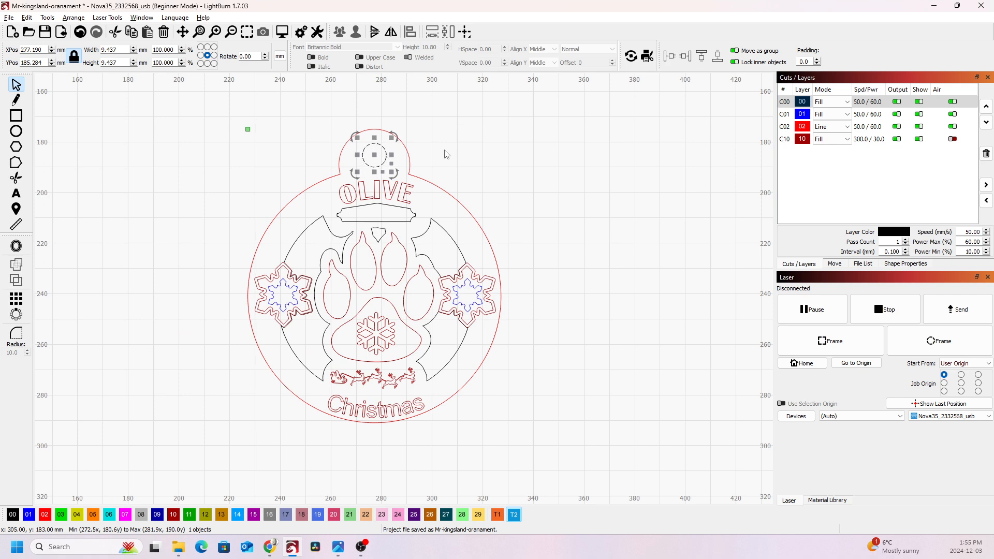
# - Set layer C00, holding the hanging hole and inner cutouts, to Line mode and preview the ornament
pyautogui.click(832, 102)
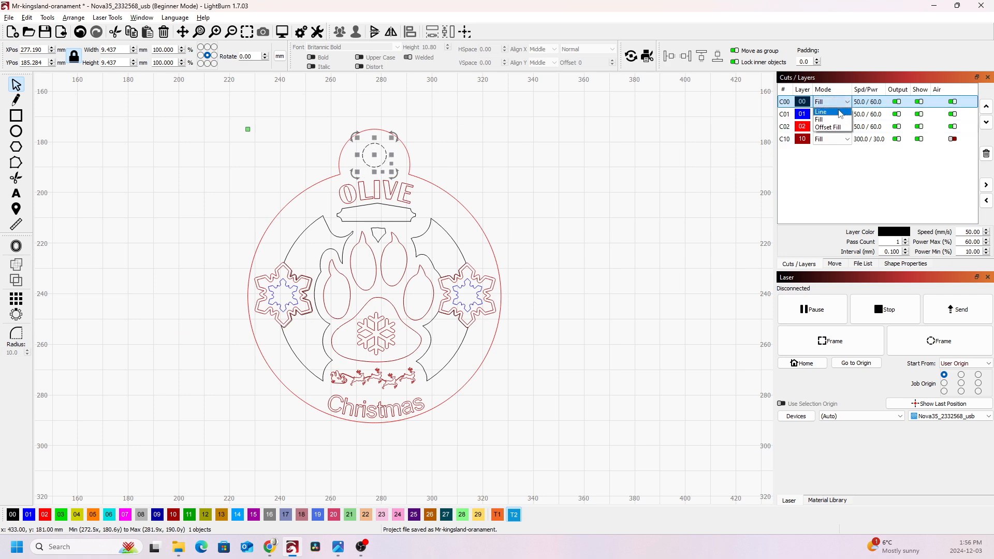
pyautogui.click(840, 112)
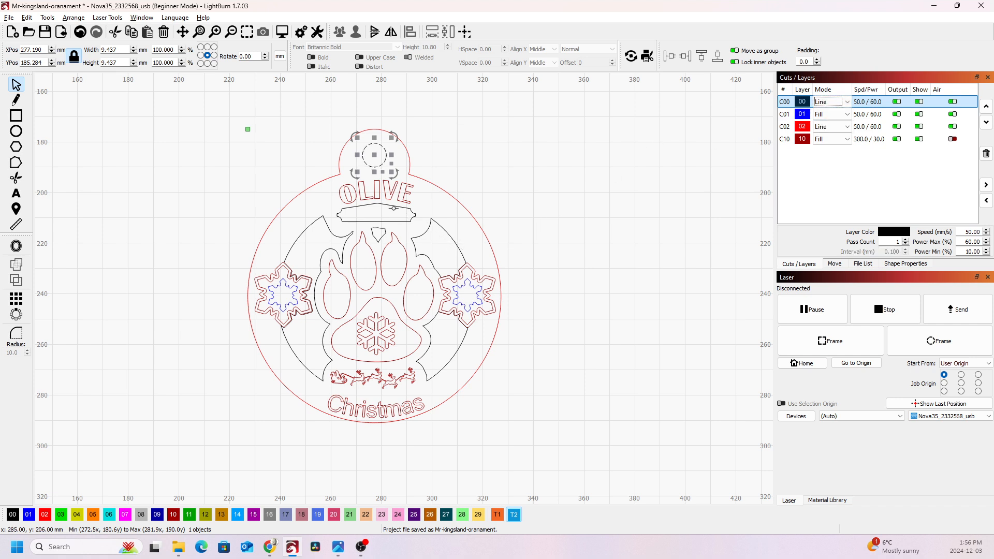
pyautogui.click(282, 33)
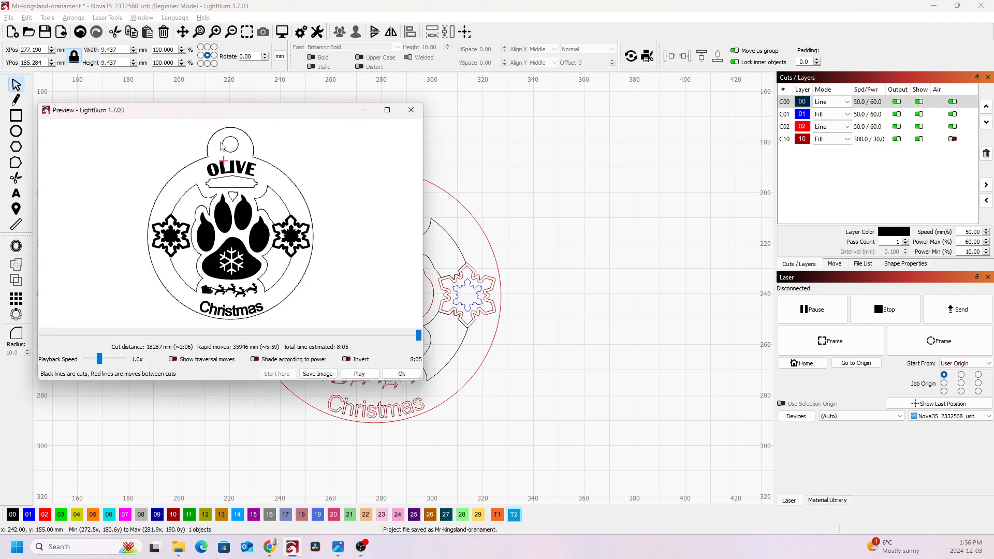
pyautogui.click(411, 110)
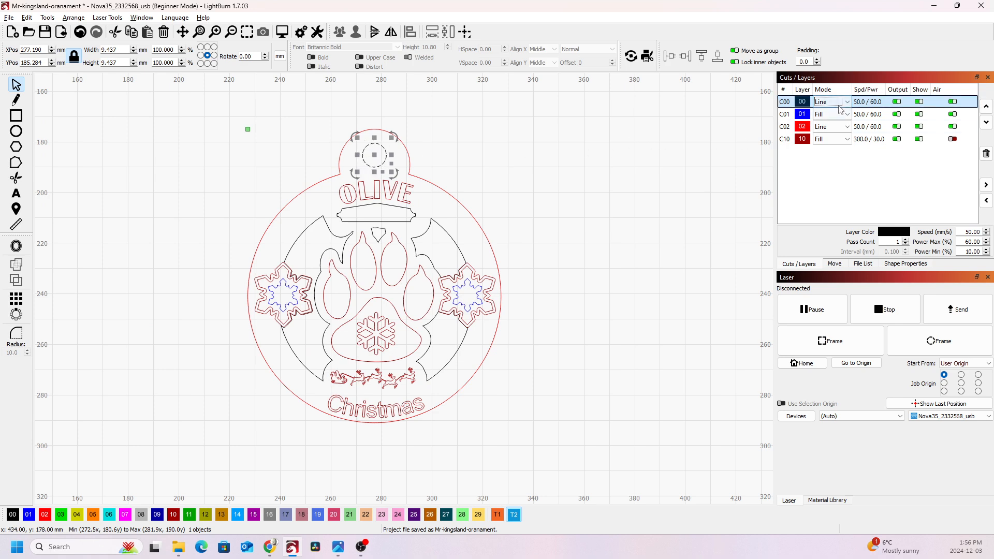
# - Review the speed, maximum power and minimum power in layer C00's cut settings
pyautogui.doubleClick(871, 103)
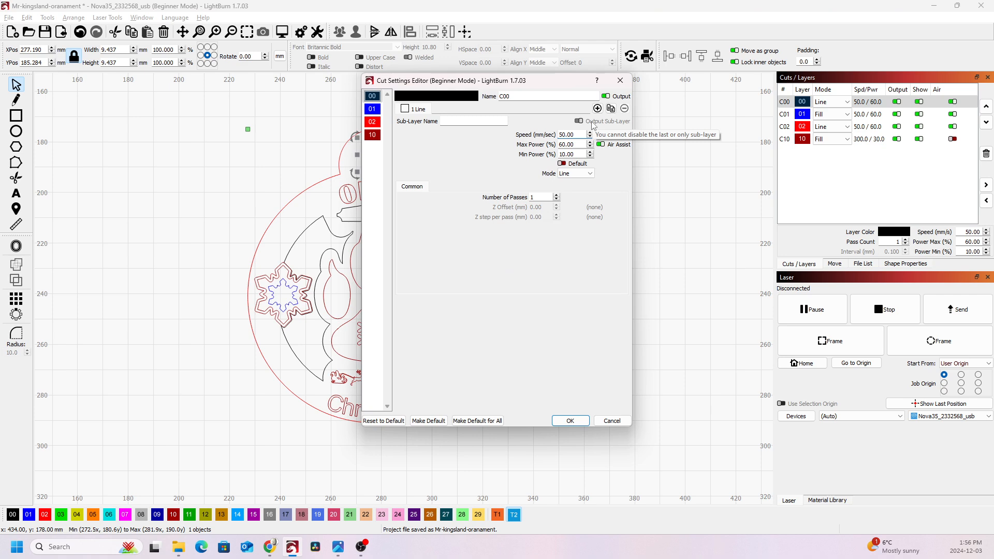
pyautogui.press('Tab')
pyautogui.press('Tab')
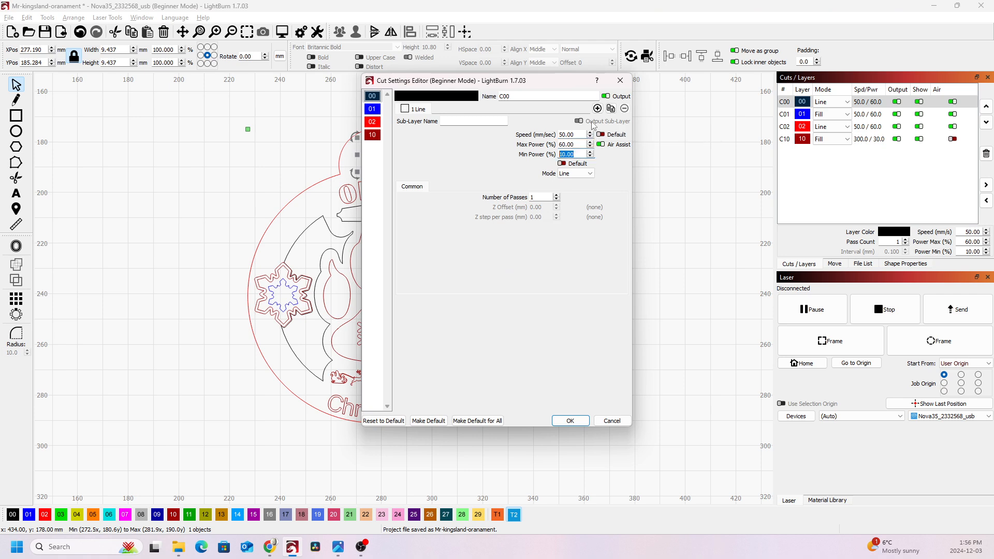
pyautogui.press('Tab')
pyautogui.click(575, 421)
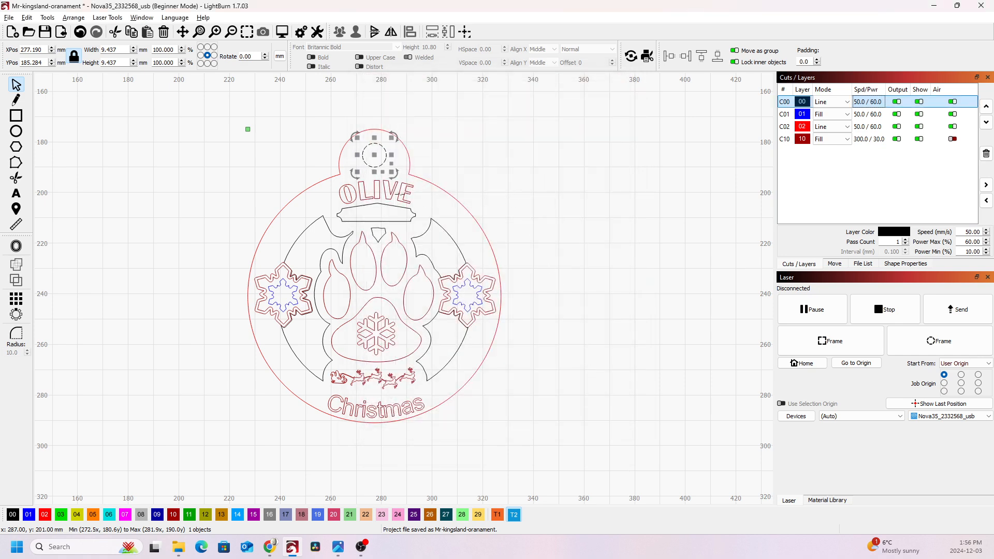
# - Select the OLIVE text to identify its layer and check its engraving in the preview
pyautogui.click(404, 196)
pyautogui.click(282, 33)
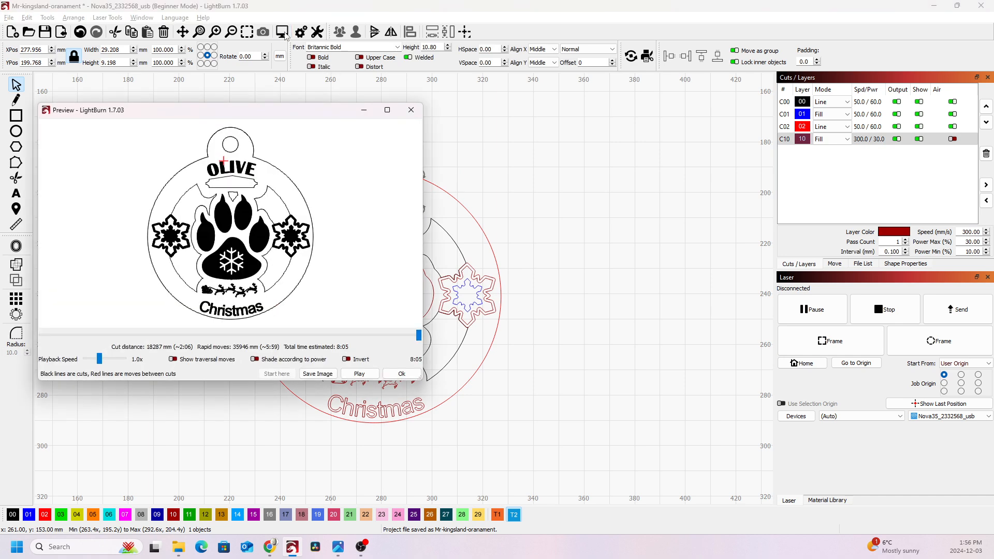
pyautogui.click(412, 111)
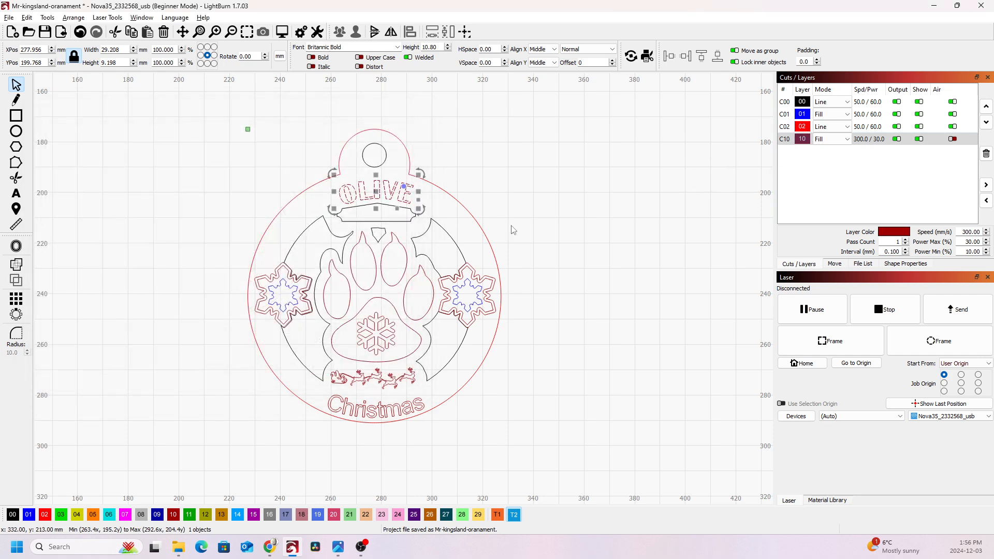
# - Move the outer outline's layer C02 to the end of the cut order and preview the ornament
pyautogui.click(478, 221)
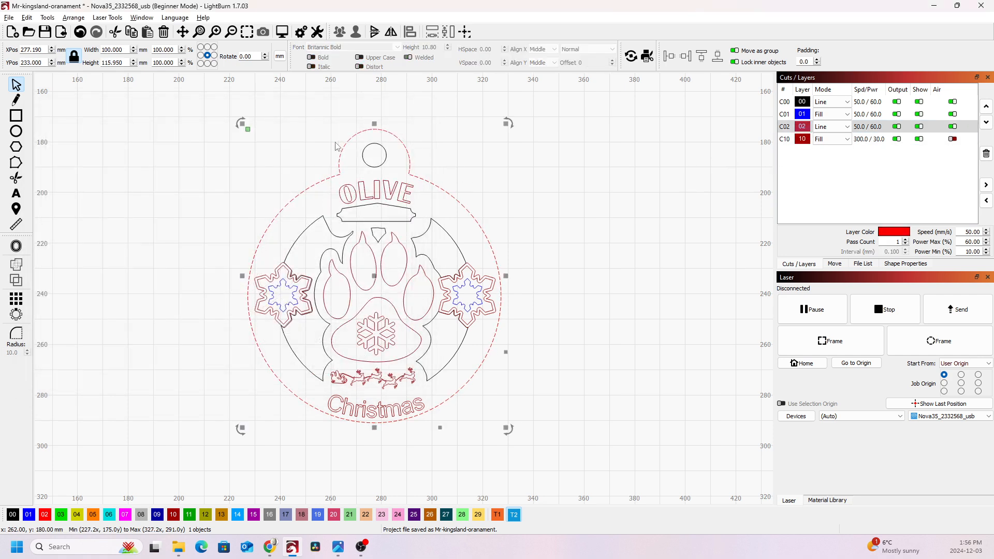
pyautogui.click(985, 123)
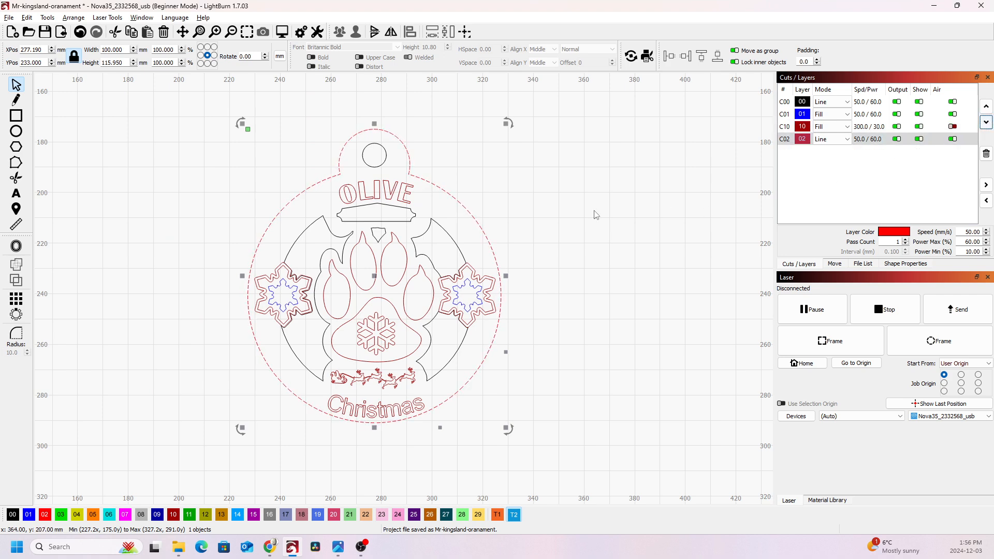
pyautogui.click(445, 230)
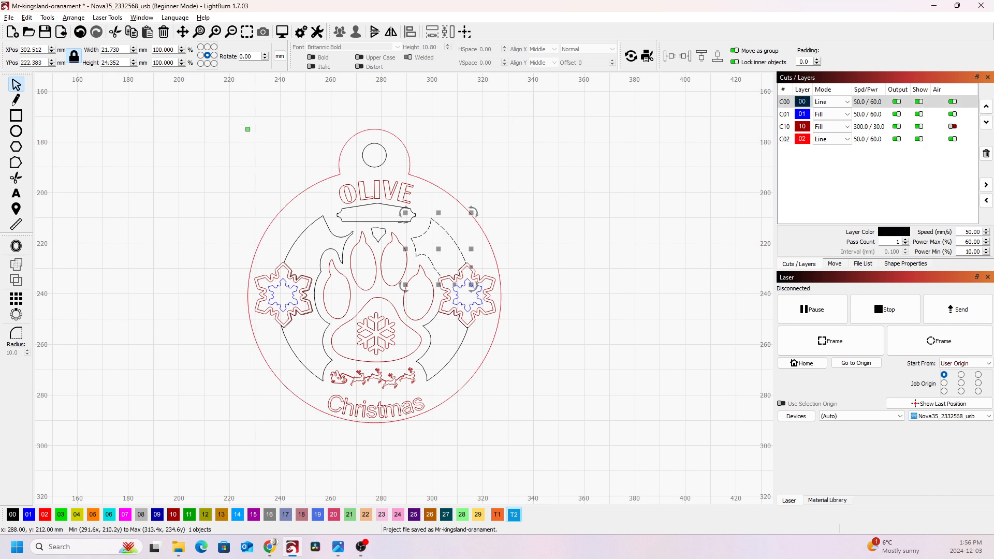
pyautogui.click(402, 223)
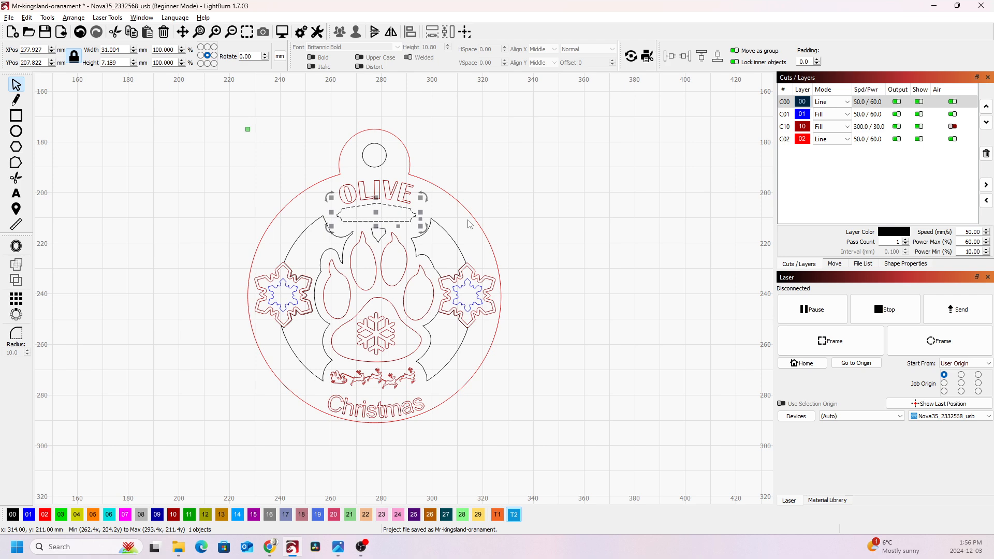
pyautogui.click(870, 114)
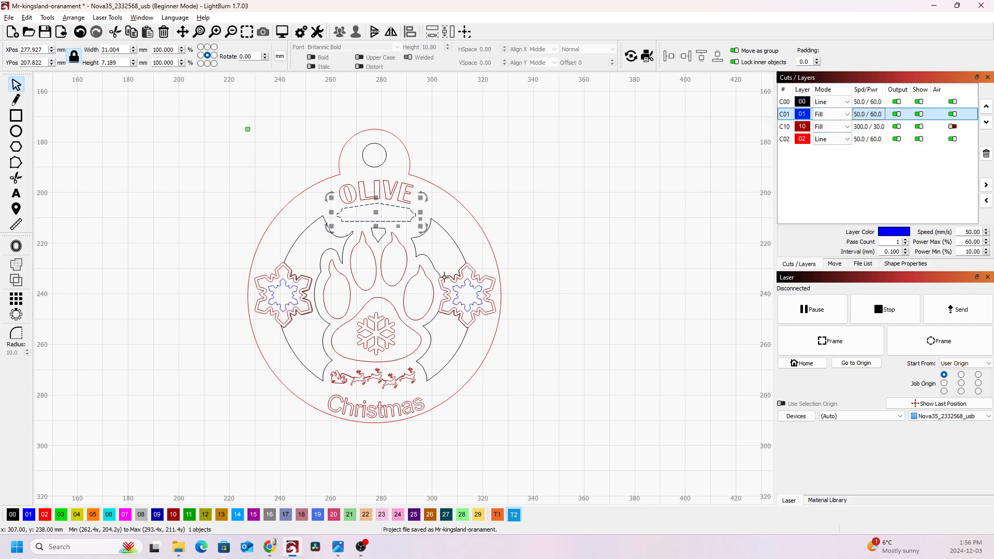
pyautogui.click(282, 31)
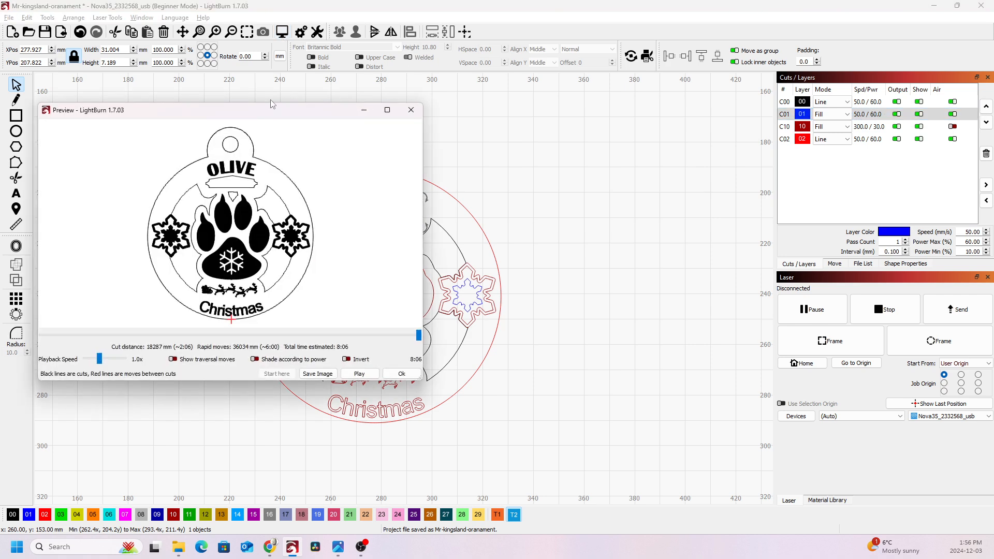
pyautogui.click(411, 109)
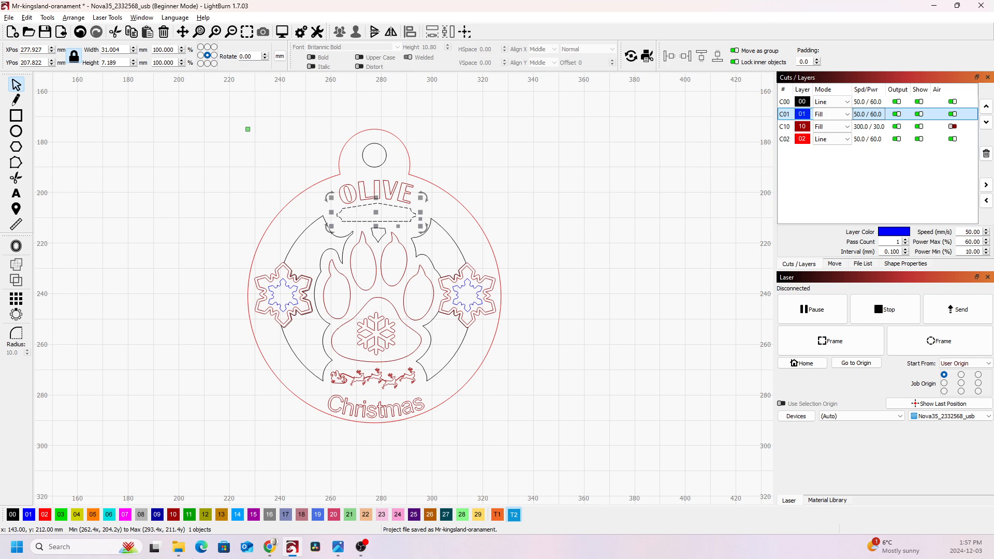
# - Switch to the image viewer to examine the finished sample in Pet_ornament.jpg, close it and preview the LightBurn ornament again
pyautogui.hotkey('alt', 'Tab')
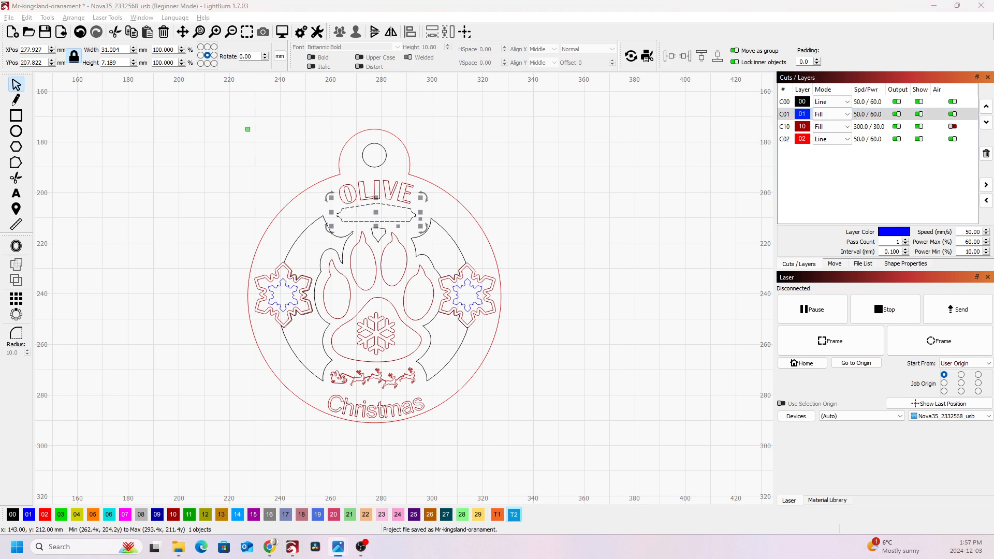
pyautogui.moveTo(0, 61); pyautogui.dragTo(262, 226)
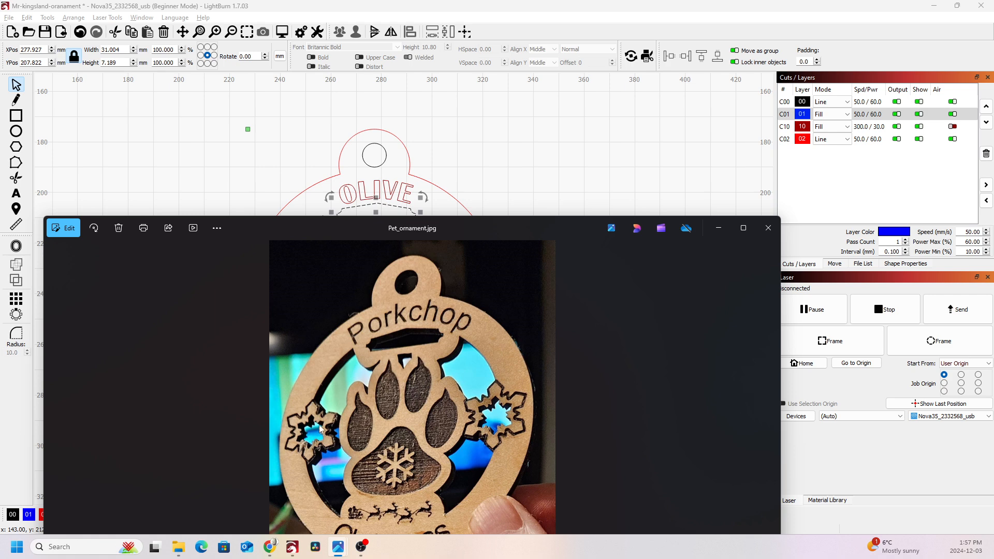
pyautogui.moveTo(487, 236); pyautogui.dragTo(492, 166)
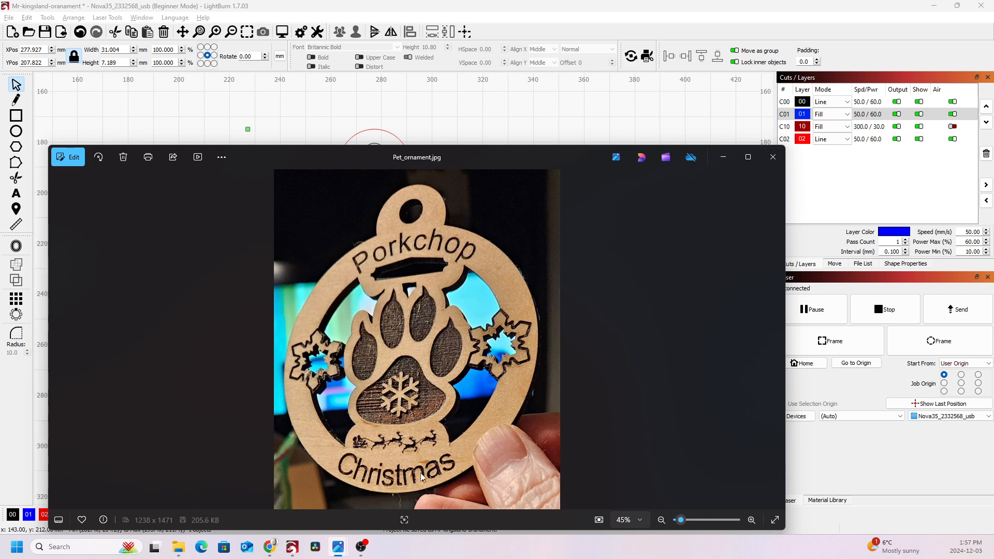
pyautogui.click(772, 159)
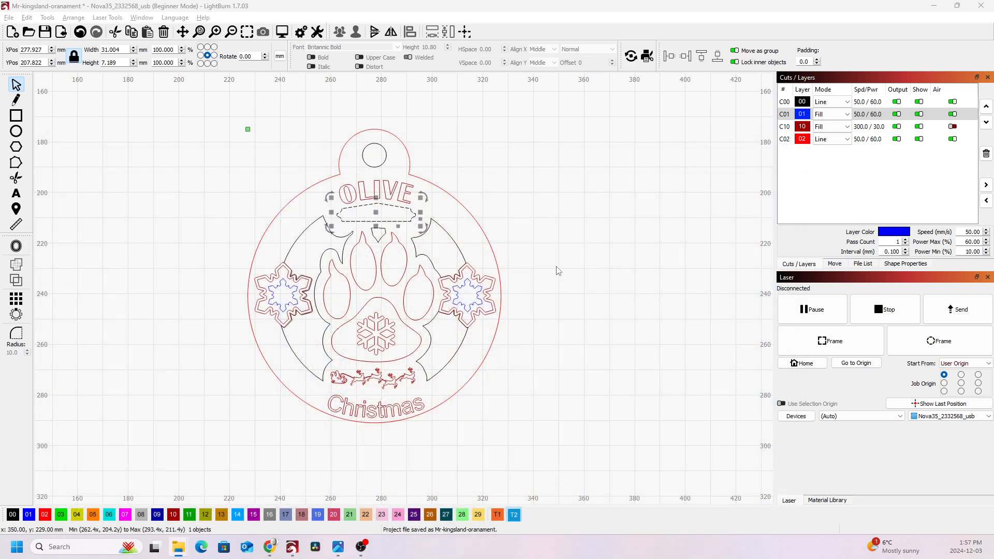
pyautogui.click(282, 33)
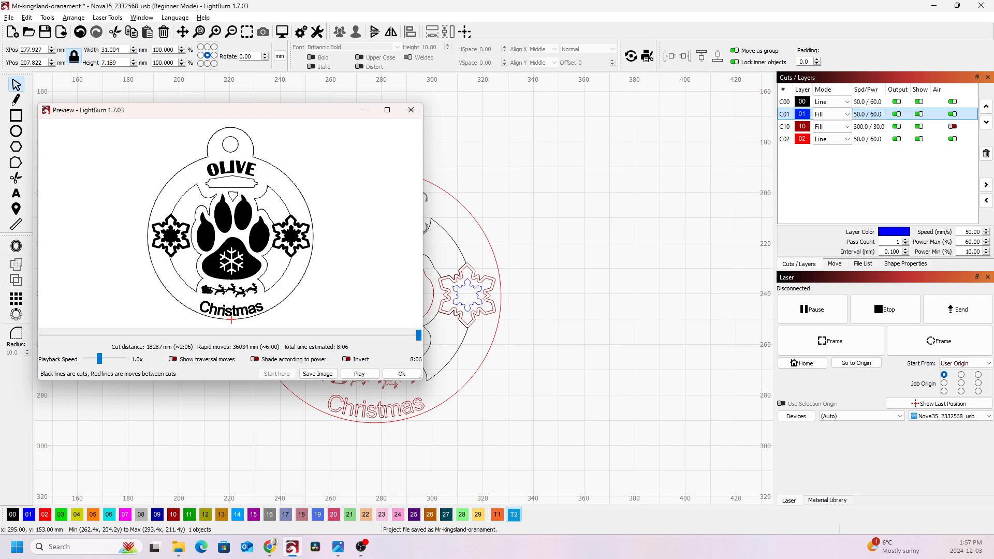
# - Close the preview and change the inner snowflake outline's layer C01 from fill to Line mode
pyautogui.click(412, 110)
pyautogui.click(481, 291)
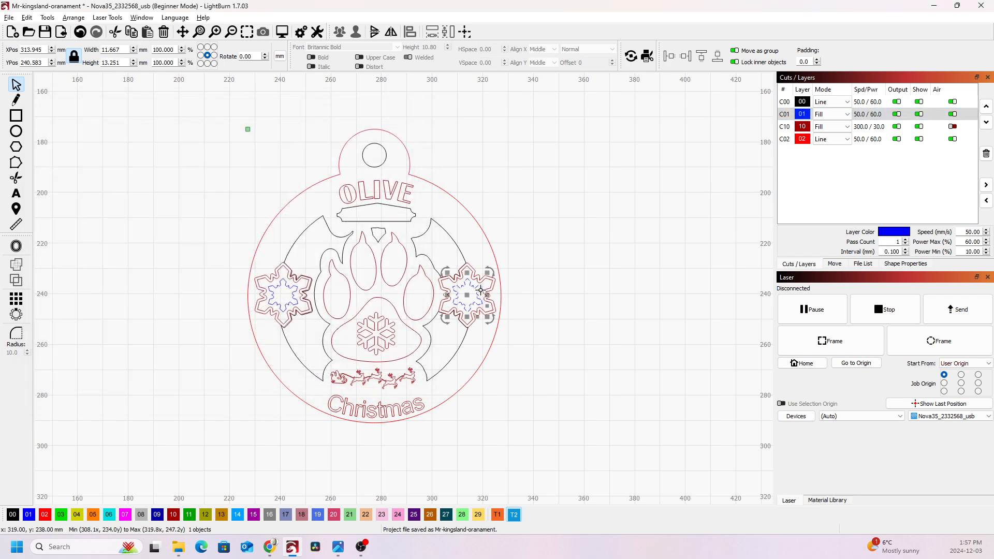
pyautogui.click(839, 114)
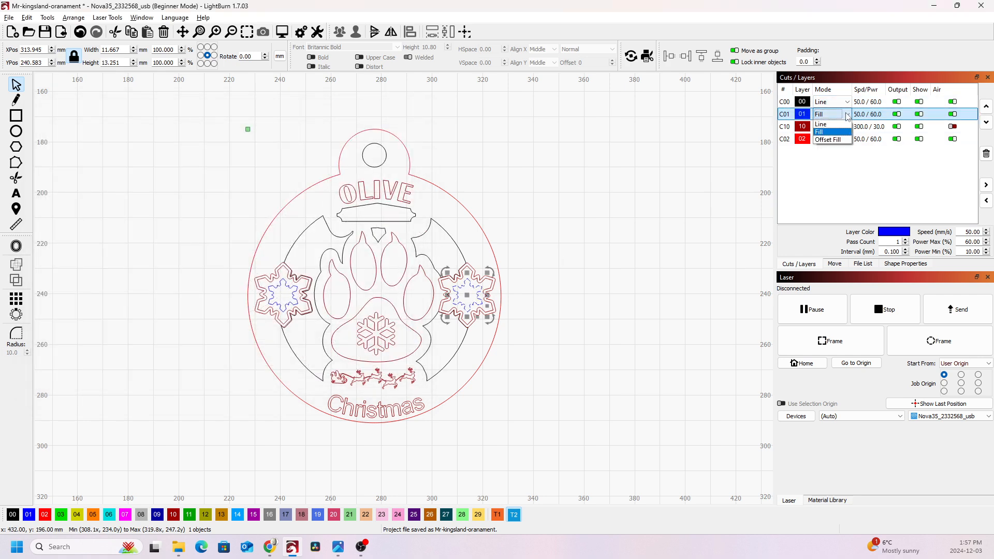
pyautogui.click(839, 125)
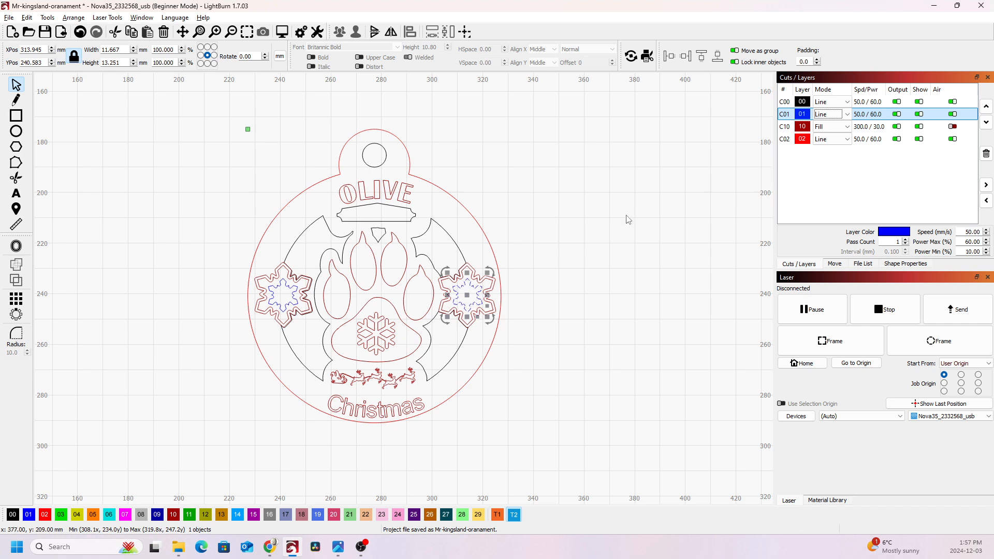
# - Review the speed, maximum power and minimum power in layer C01's cut settings
pyautogui.click(879, 118)
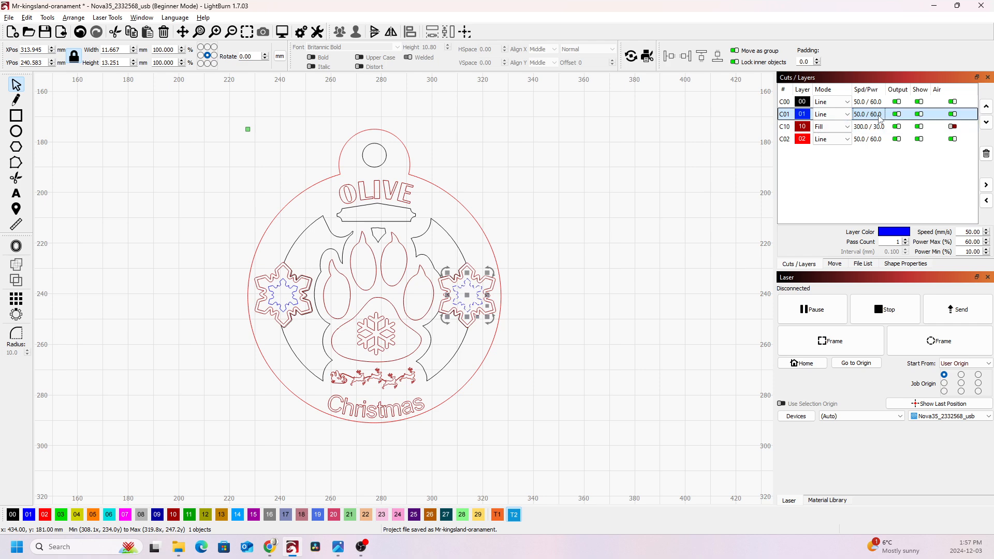
pyautogui.doubleClick(879, 118)
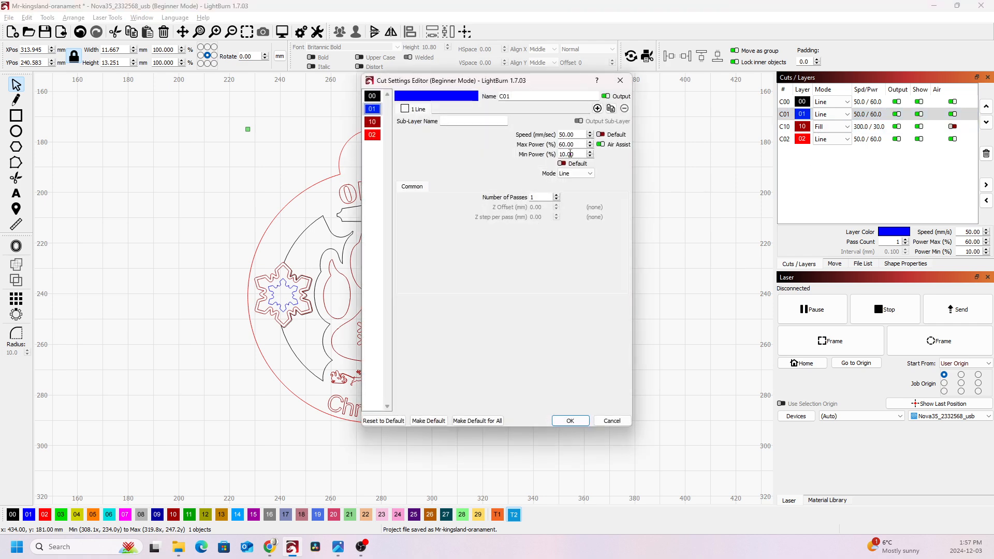
pyautogui.click(570, 421)
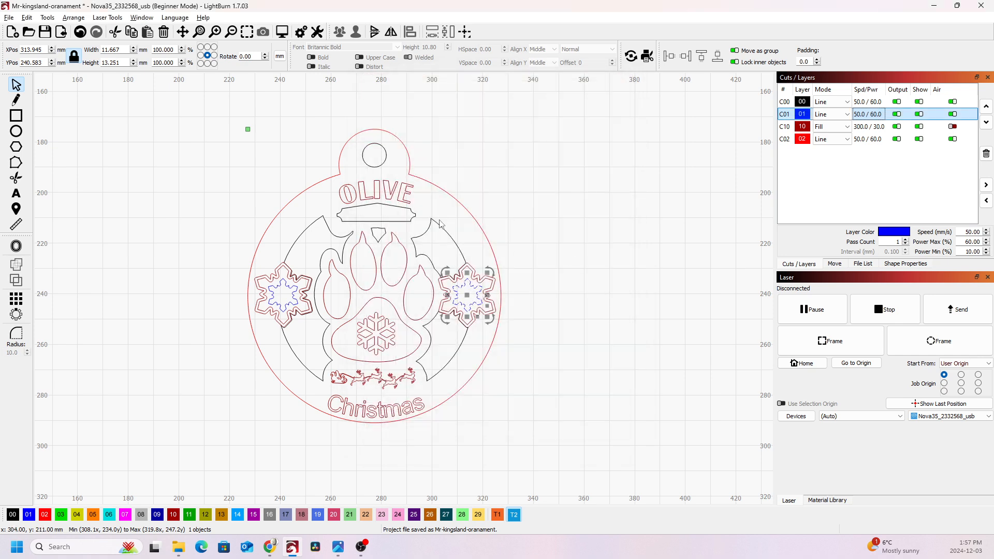
# - Select the OLIVE text and review the speed, power and fill settings of its layer C10
pyautogui.click(406, 198)
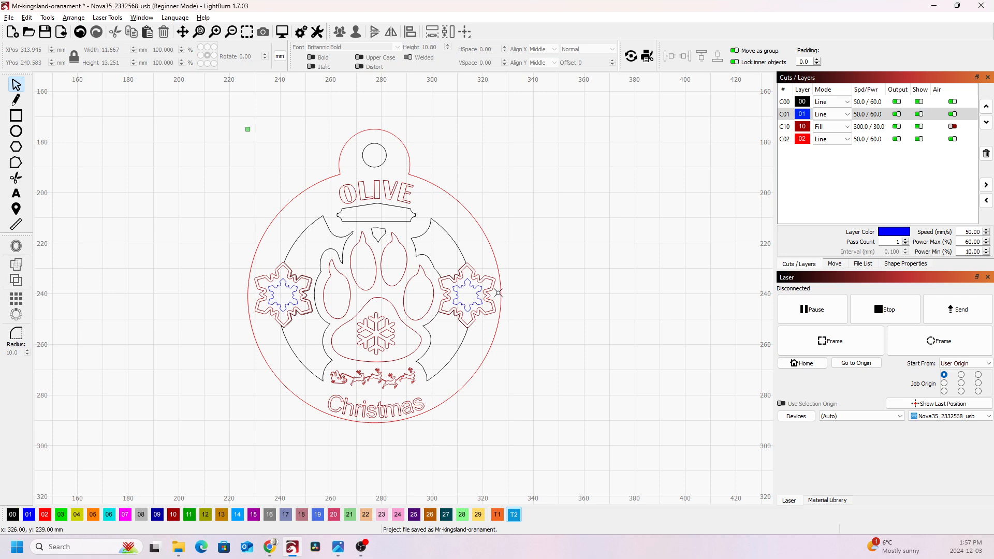
pyautogui.click(404, 184)
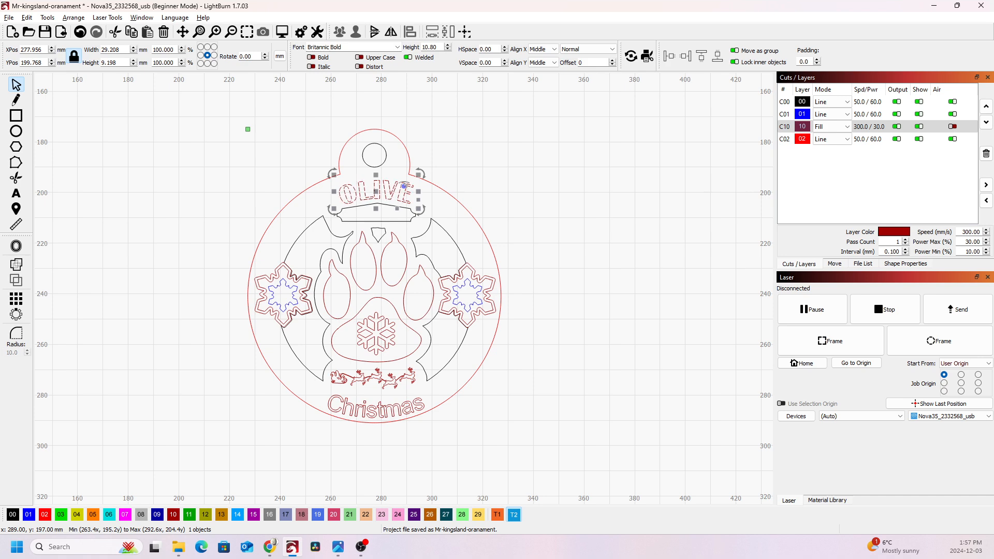
pyautogui.click(872, 126)
pyautogui.doubleClick(873, 127)
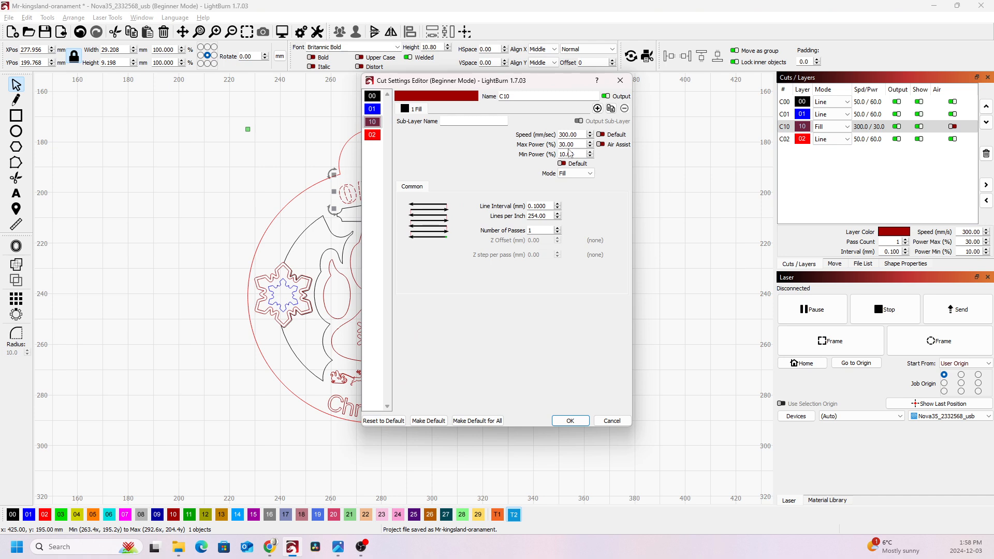
pyautogui.click(569, 421)
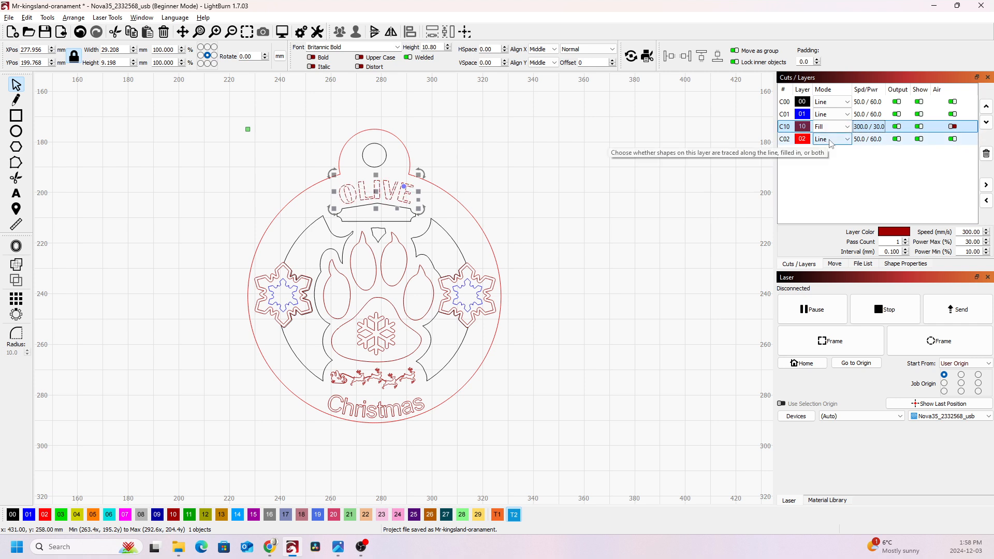
# - Move the engraving layer C10 to the start of the cut order and save the project
pyautogui.click(986, 106)
pyautogui.click(987, 107)
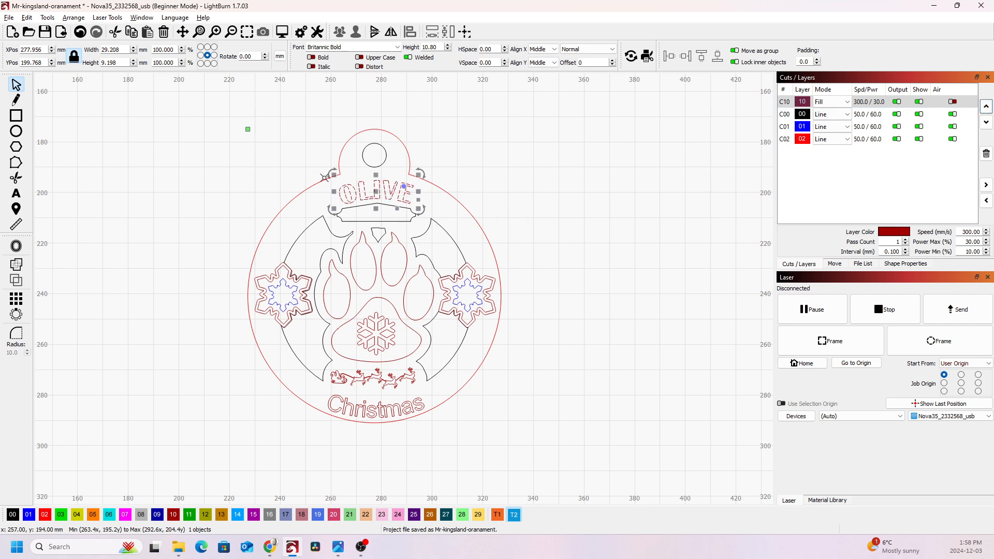
pyautogui.click(45, 32)
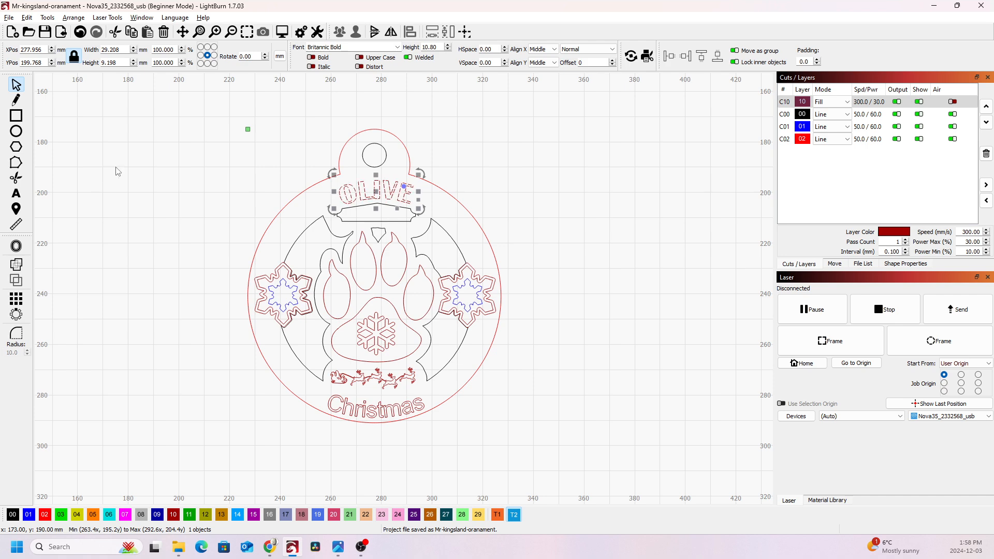
# - Preview the ornament to check the engraving, cut lines and total estimated job time
pyautogui.click(283, 32)
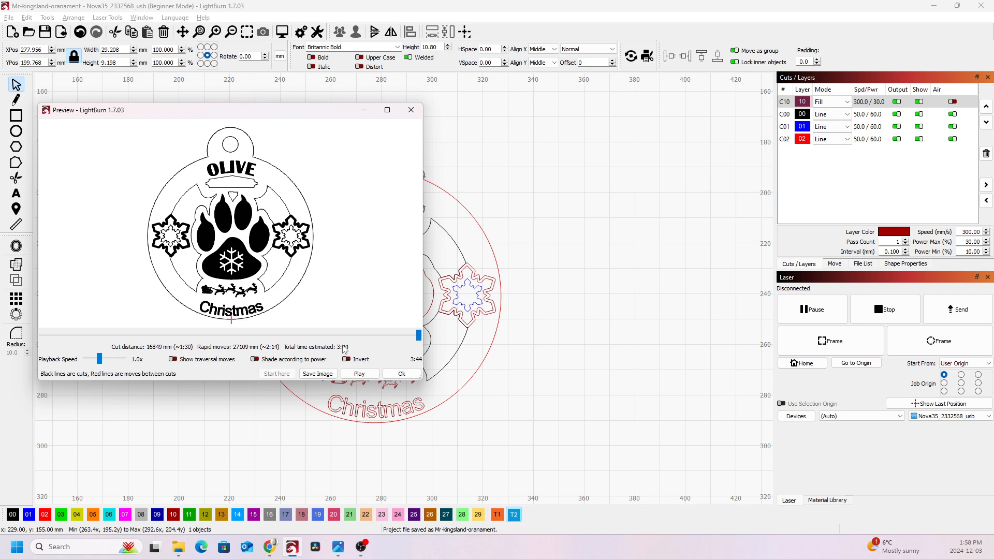
pyautogui.click(402, 374)
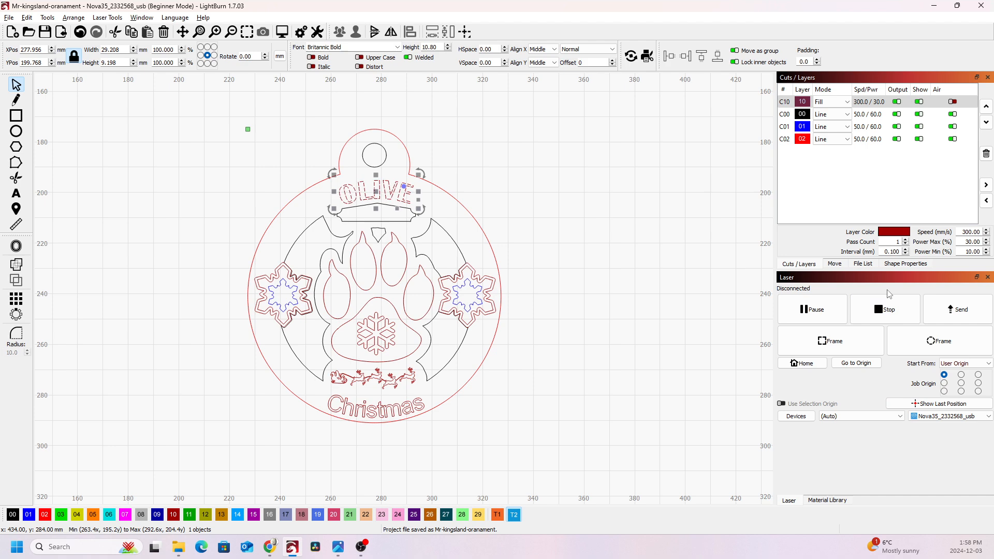
# - Look through the Shape Properties, File List, Move, Cuts / Layers, Material Library and Laser views, and examine which windows are enabled
pyautogui.click(905, 265)
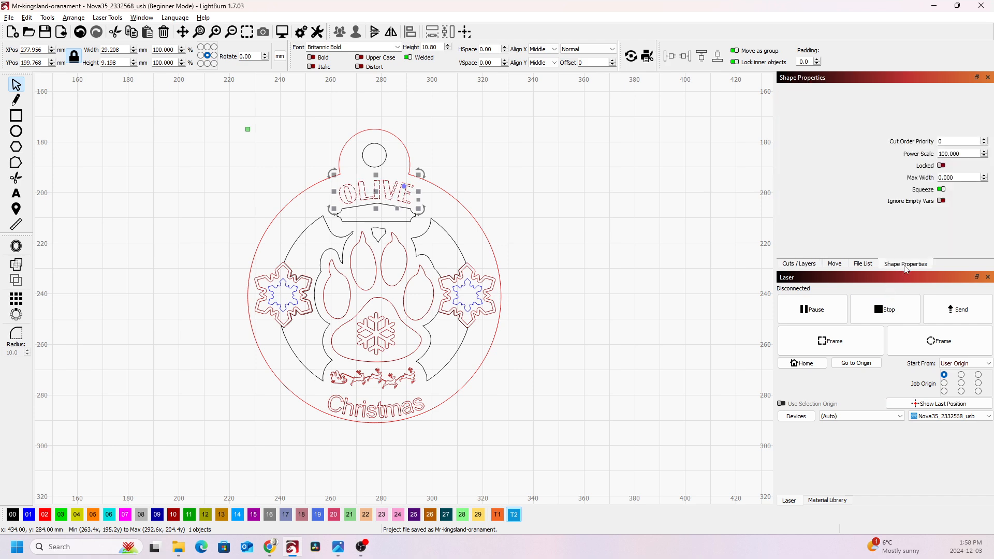
pyautogui.click(863, 264)
pyautogui.click(836, 264)
pyautogui.click(809, 264)
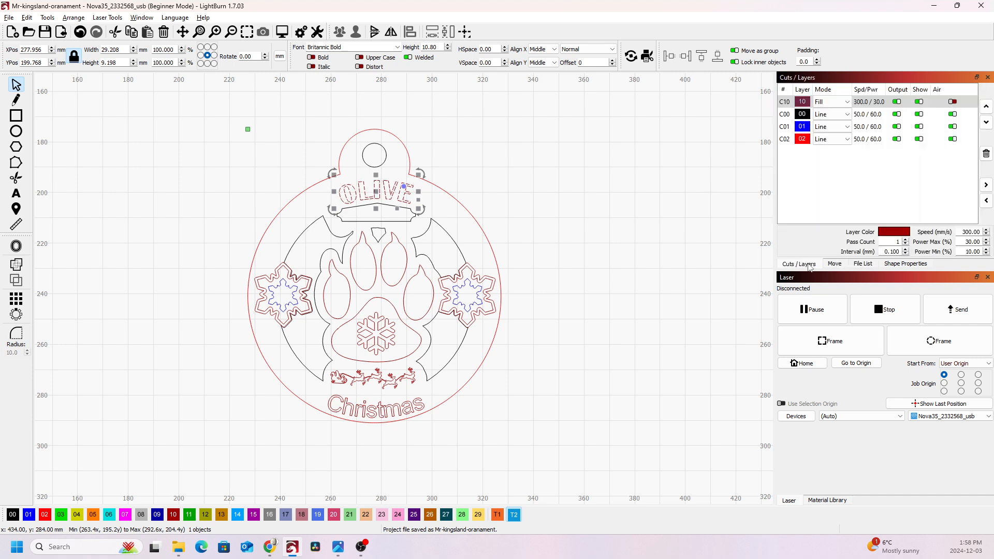
pyautogui.click(826, 500)
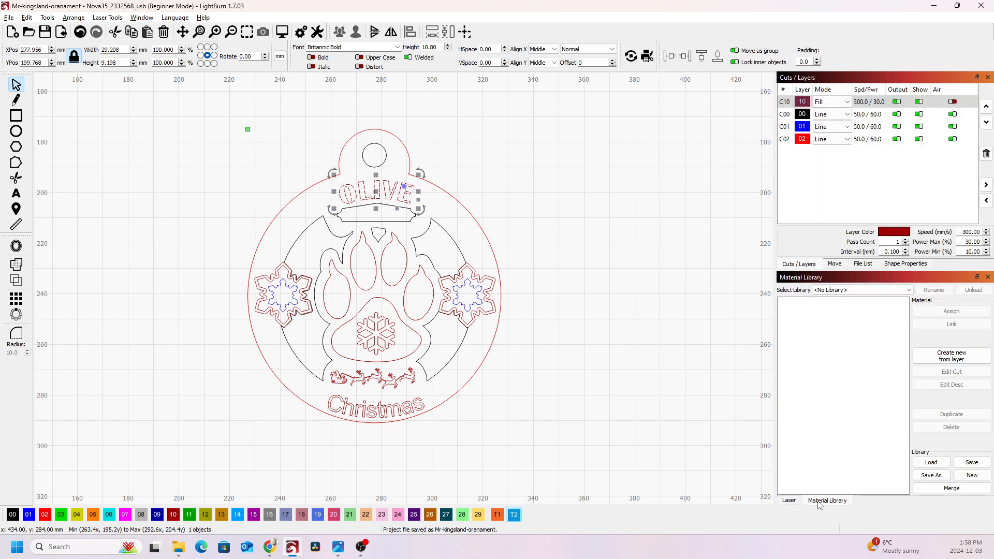
pyautogui.click(789, 501)
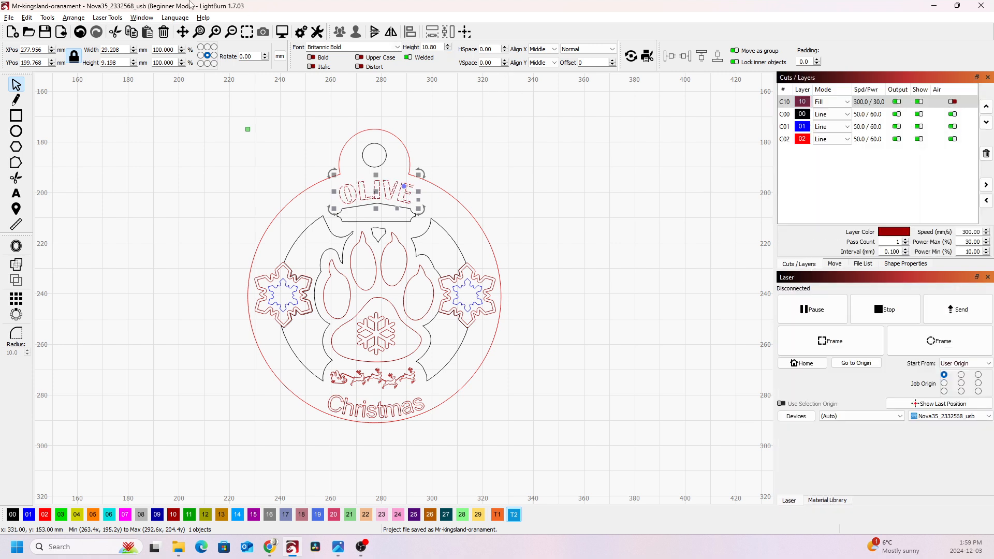
pyautogui.click(141, 18)
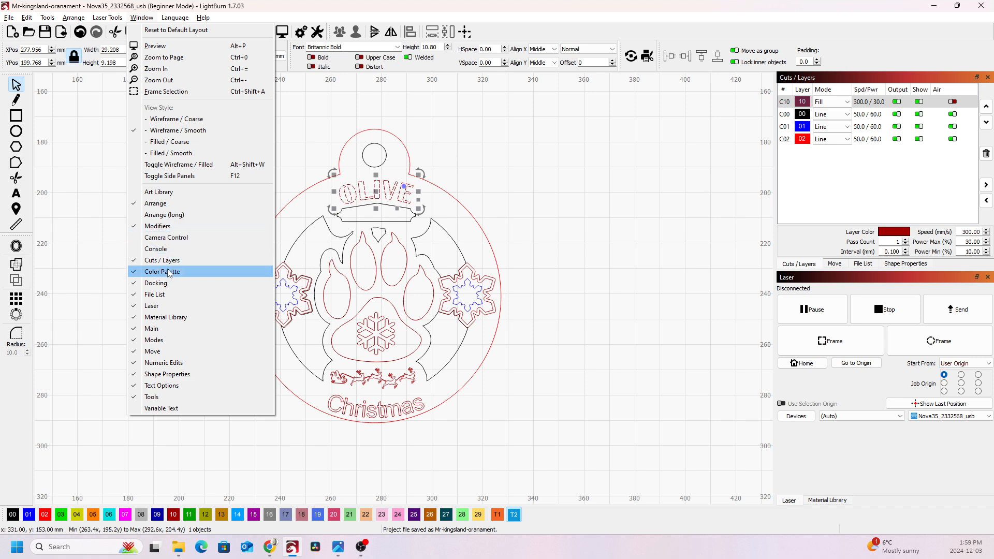
pyautogui.click(474, 109)
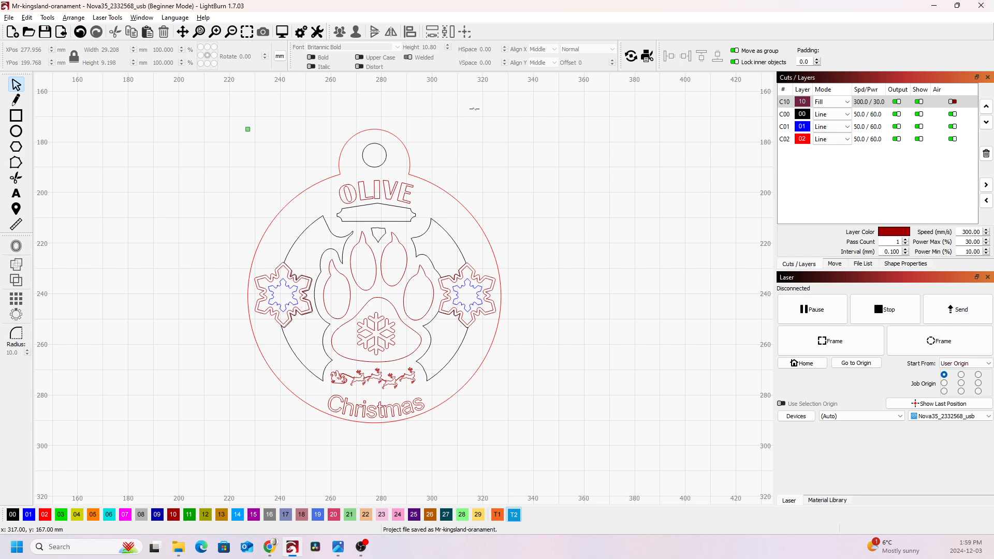